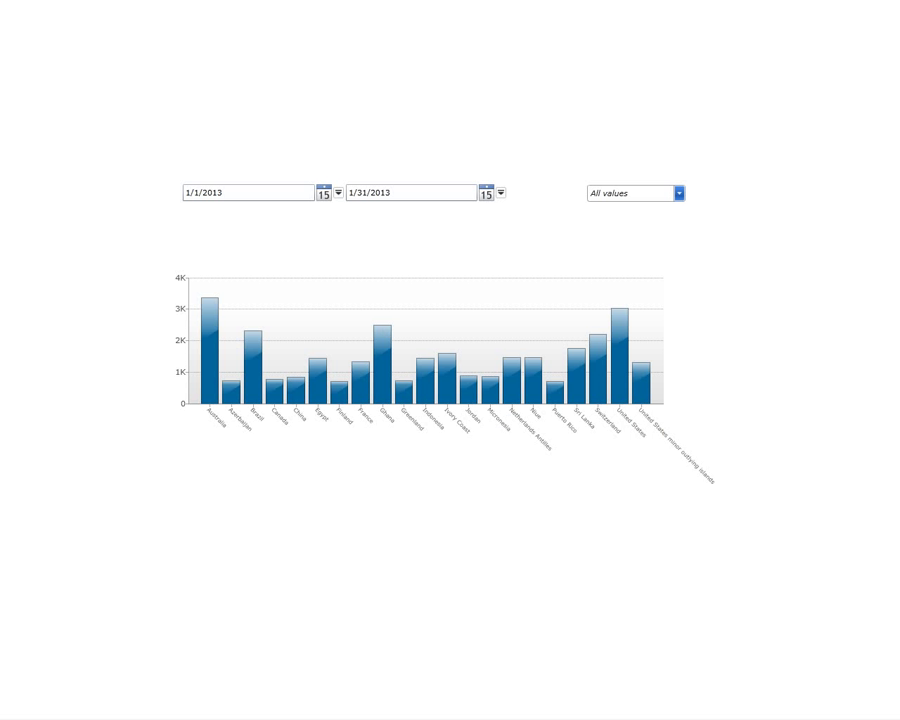
# Step: Set the preview's date range from 1/1/2013 to 2/28/2013
pyautogui.click(323, 193)
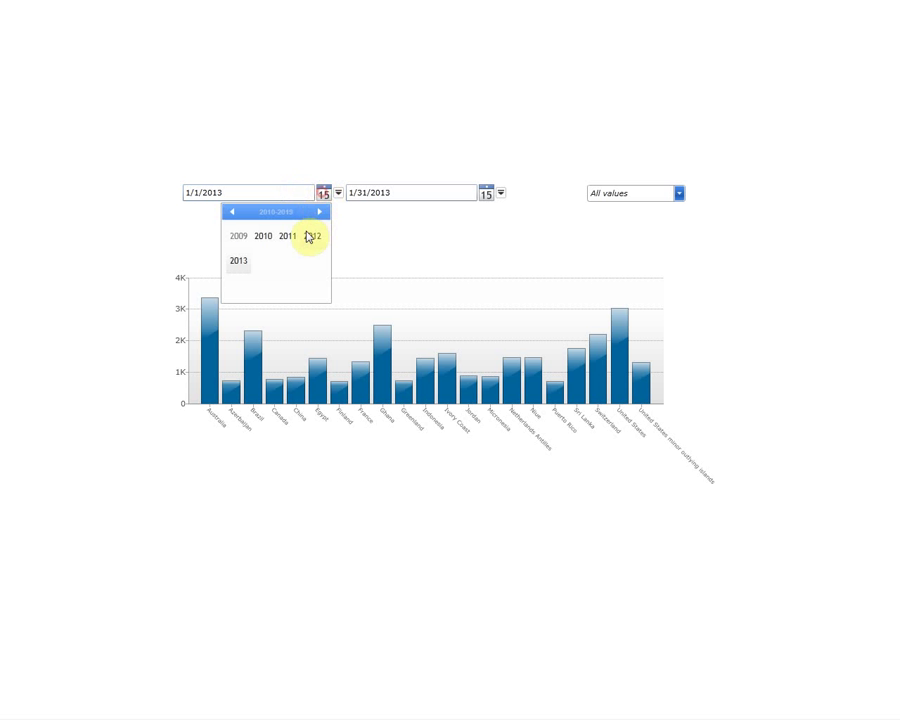
pyautogui.click(236, 266)
pyautogui.click(242, 239)
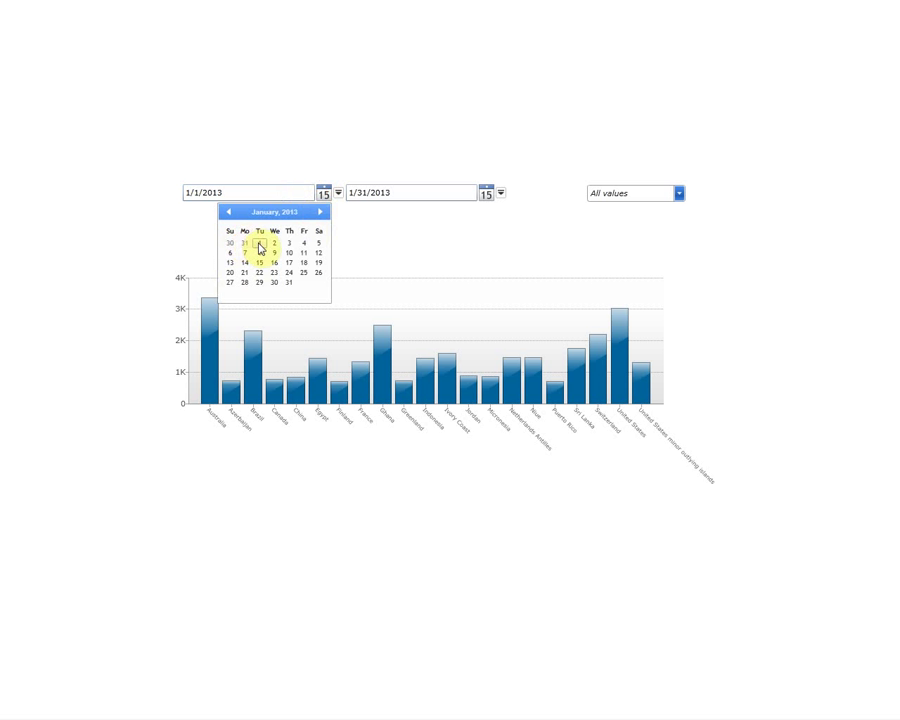
pyautogui.click(259, 245)
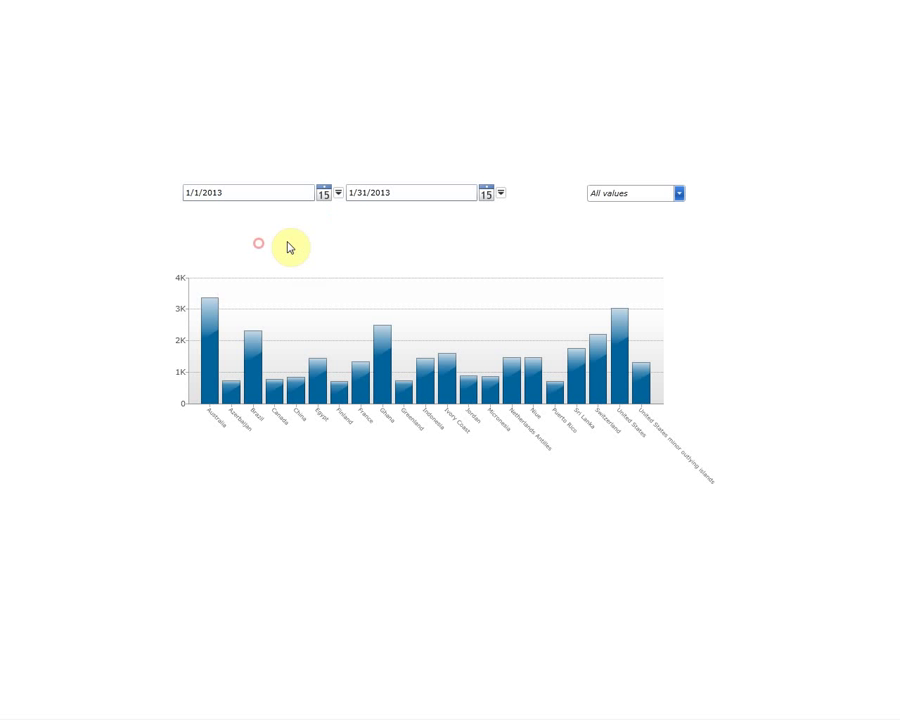
pyautogui.click(485, 193)
pyautogui.click(401, 262)
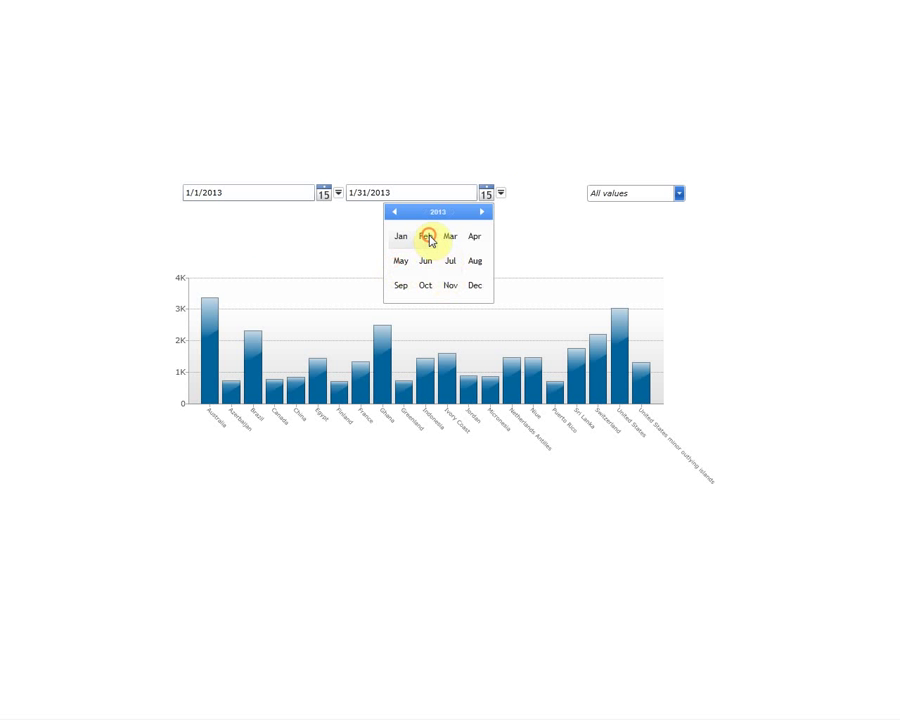
pyautogui.click(427, 238)
pyautogui.click(451, 282)
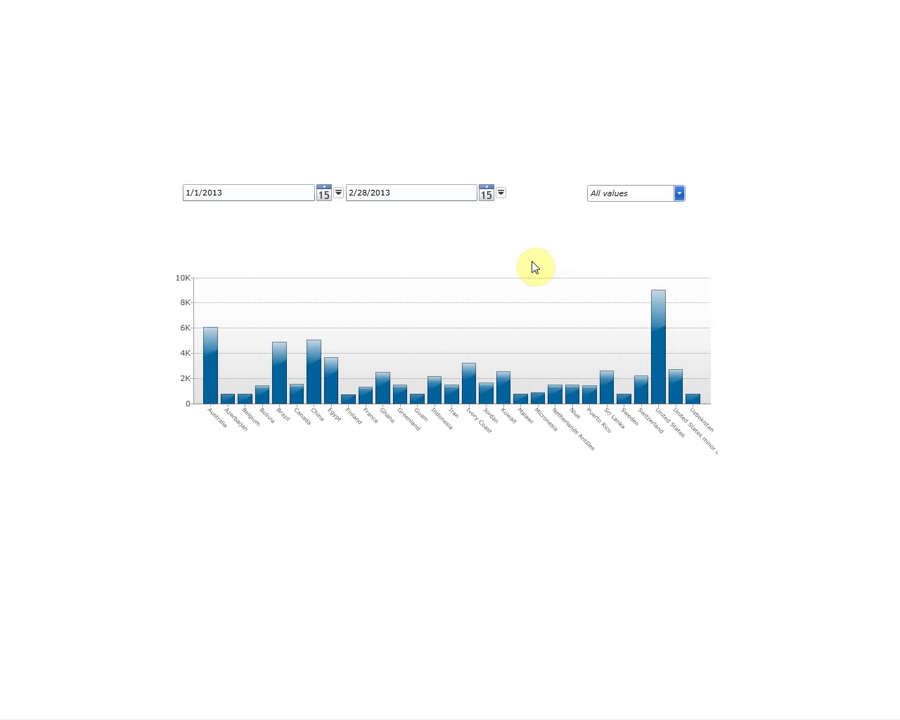
# Step: Filter the preview by the Audio group, then switch it to Video
pyautogui.click(658, 196)
pyautogui.click(639, 208)
pyautogui.click(640, 196)
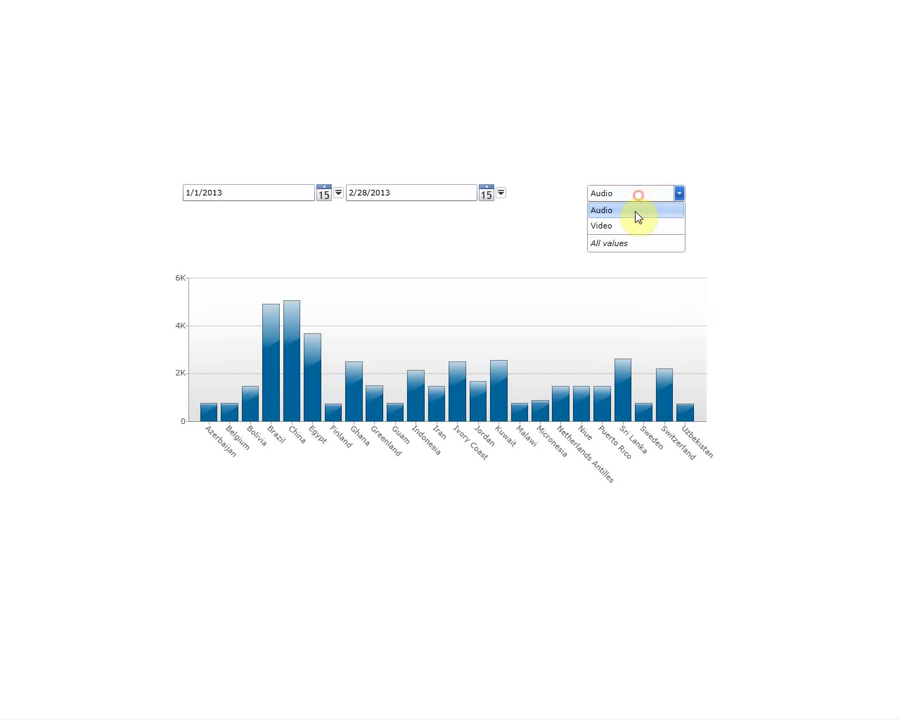
pyautogui.click(630, 224)
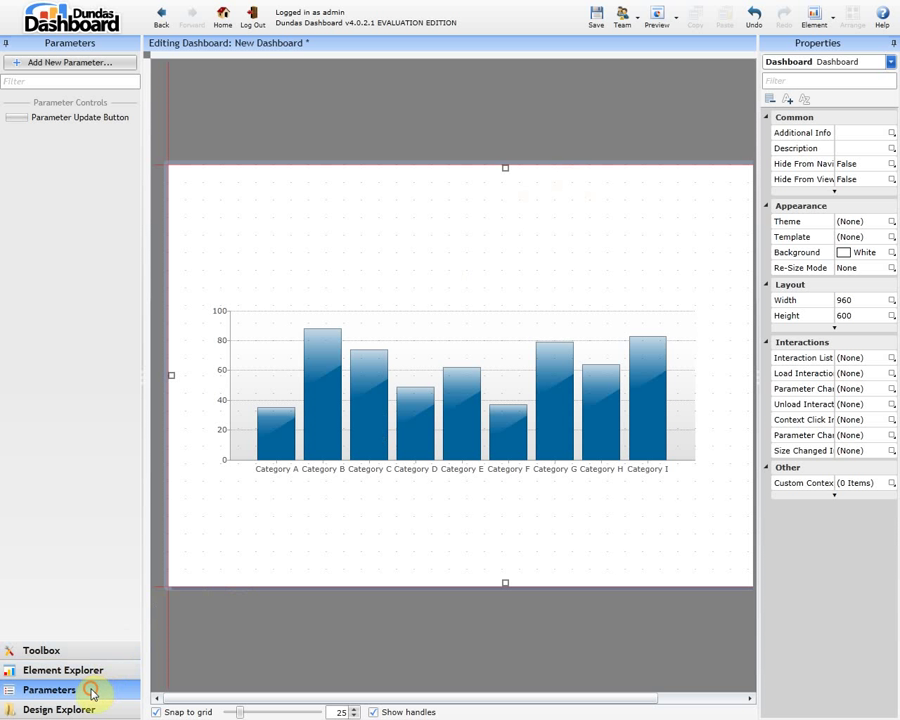
# Step: Add a new Filter parameter named 'Date' and advance to the data source step
pyautogui.click(79, 64)
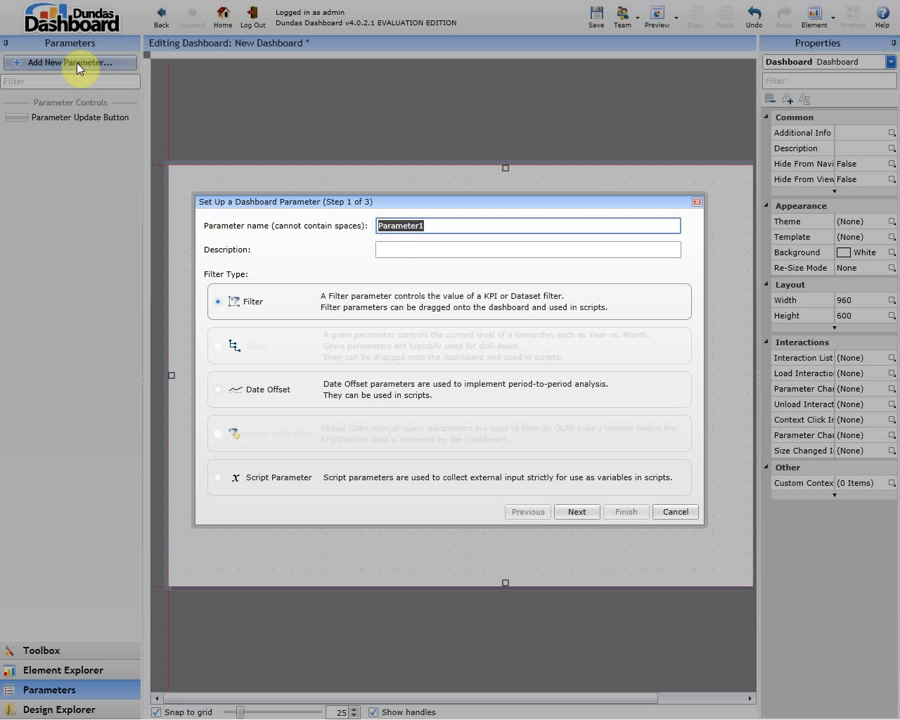
pyautogui.click(446, 224)
pyautogui.moveTo(445, 224); pyautogui.dragTo(371, 226)
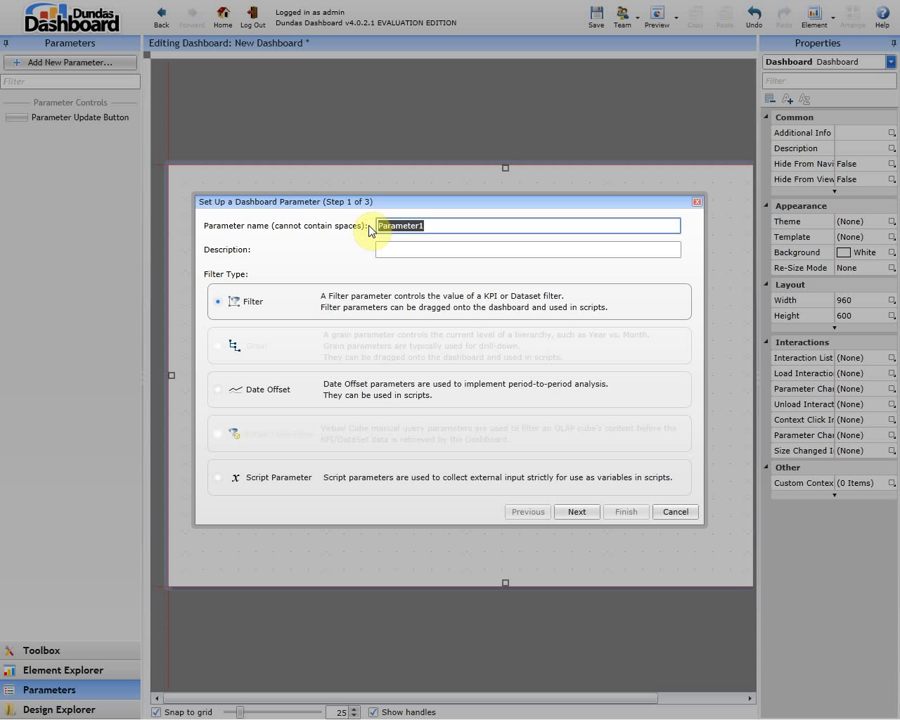
pyautogui.write('Date')
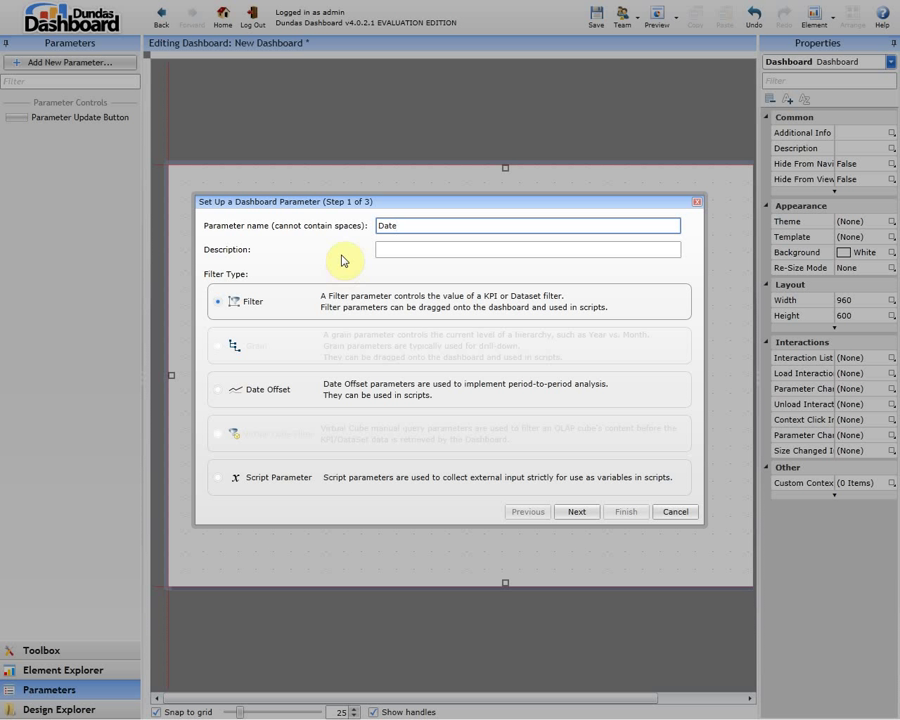
pyautogui.click(579, 513)
# Step: Apply the Date parameter to the Revenue_by_Country dataset's RevenueDate filter
pyautogui.click(240, 277)
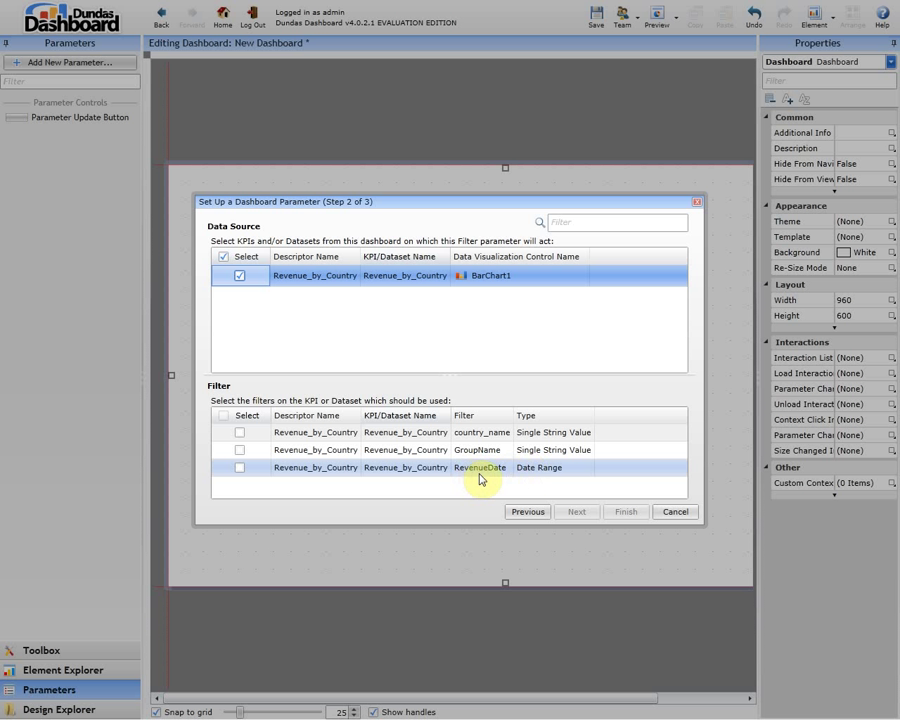
pyautogui.click(239, 467)
pyautogui.click(577, 511)
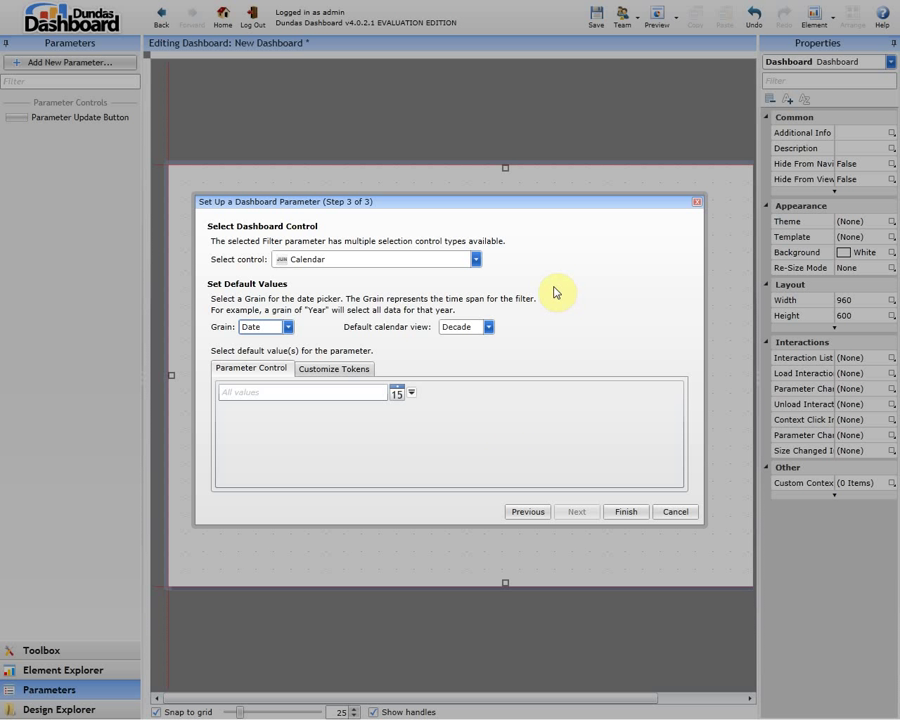
# Step: Give the Date parameter a Calendar (Range) control with Date grain and Decade view
pyautogui.click(476, 260)
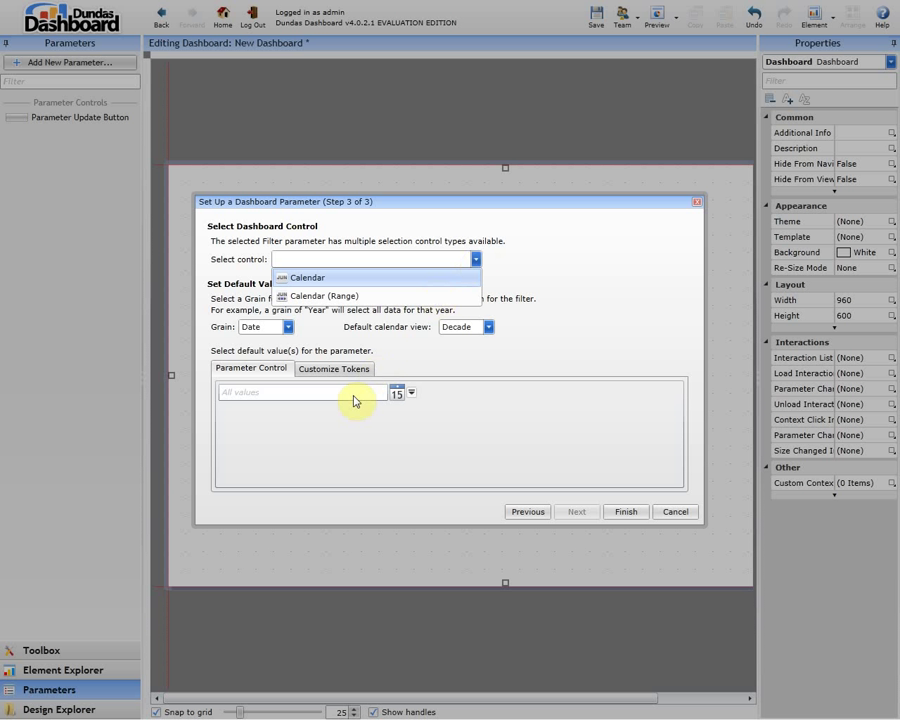
pyautogui.click(364, 297)
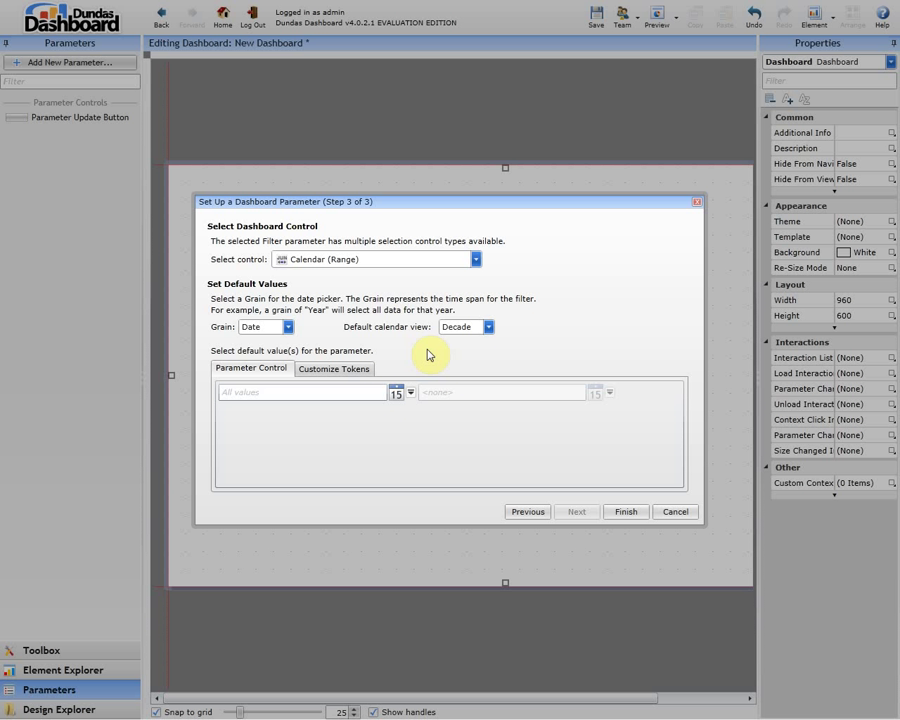
pyautogui.click(265, 333)
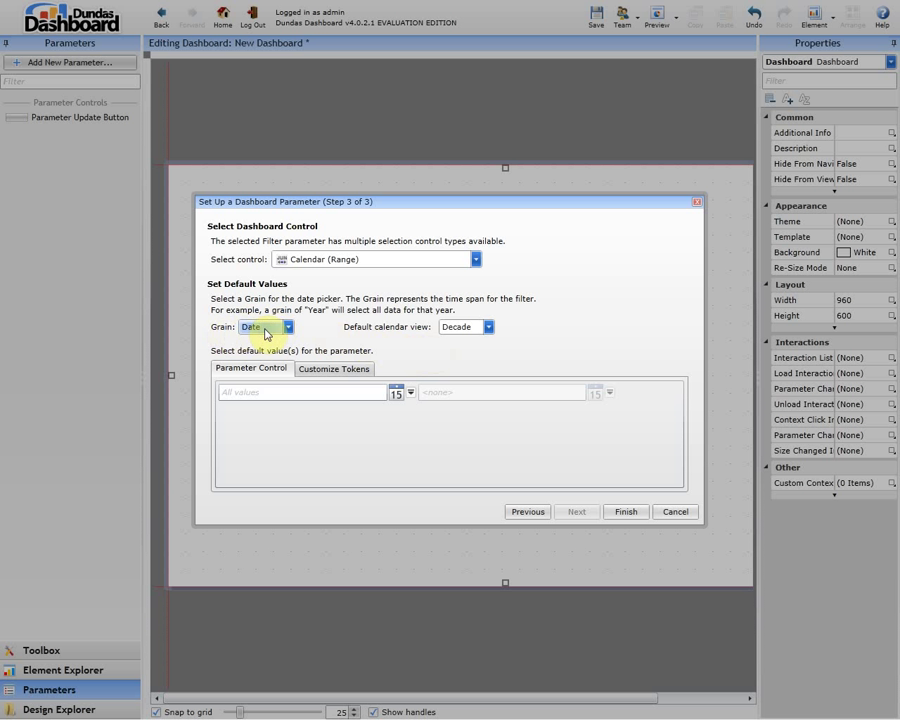
pyautogui.click(288, 330)
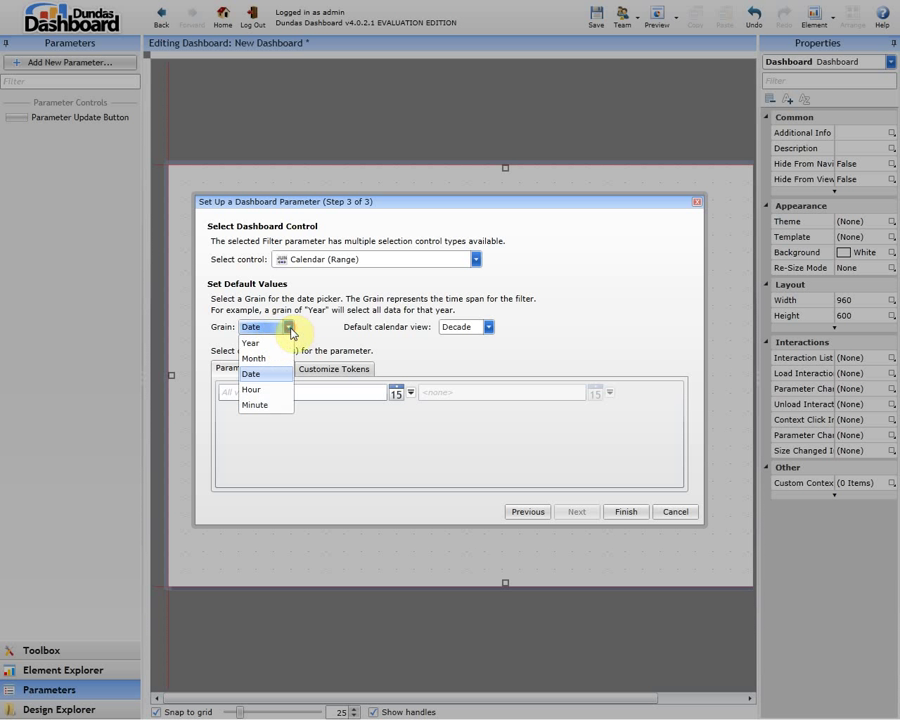
pyautogui.click(270, 374)
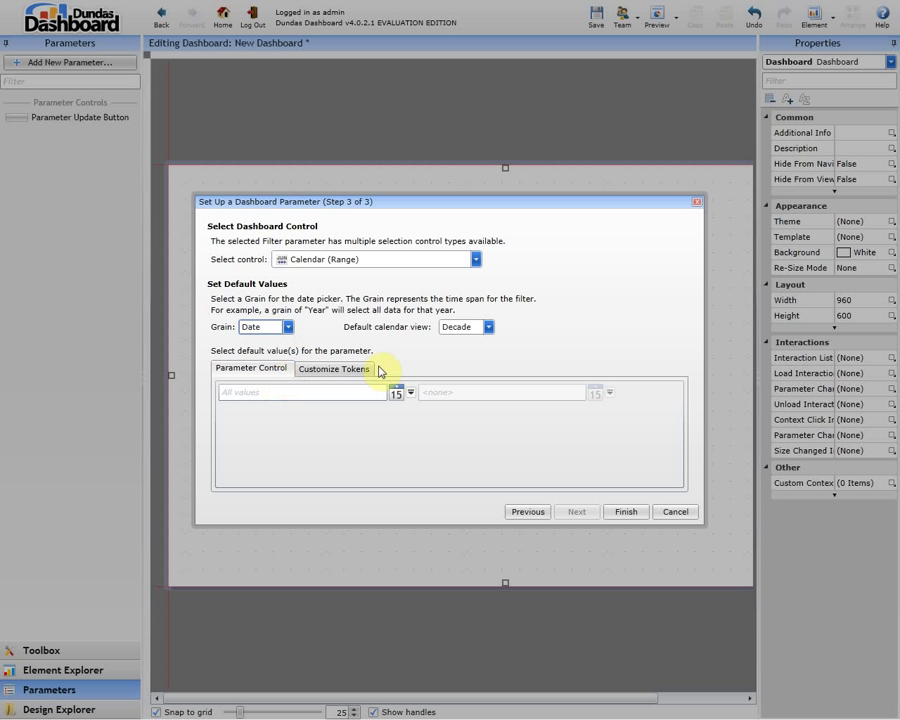
pyautogui.click(488, 328)
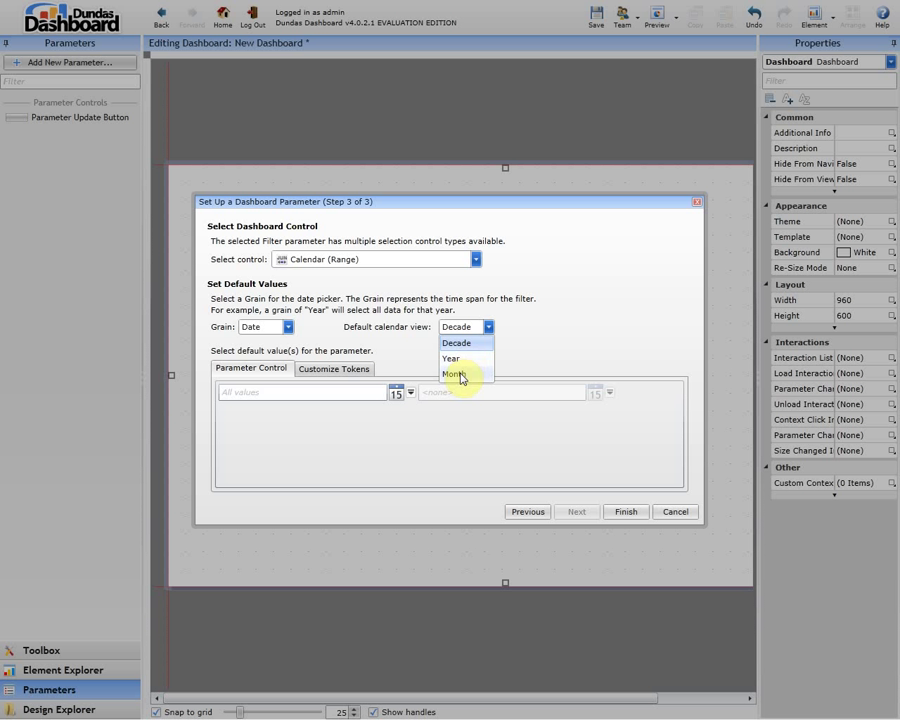
# Step: Keep Decade view and default the range to beginning through end of current year
pyautogui.click(404, 352)
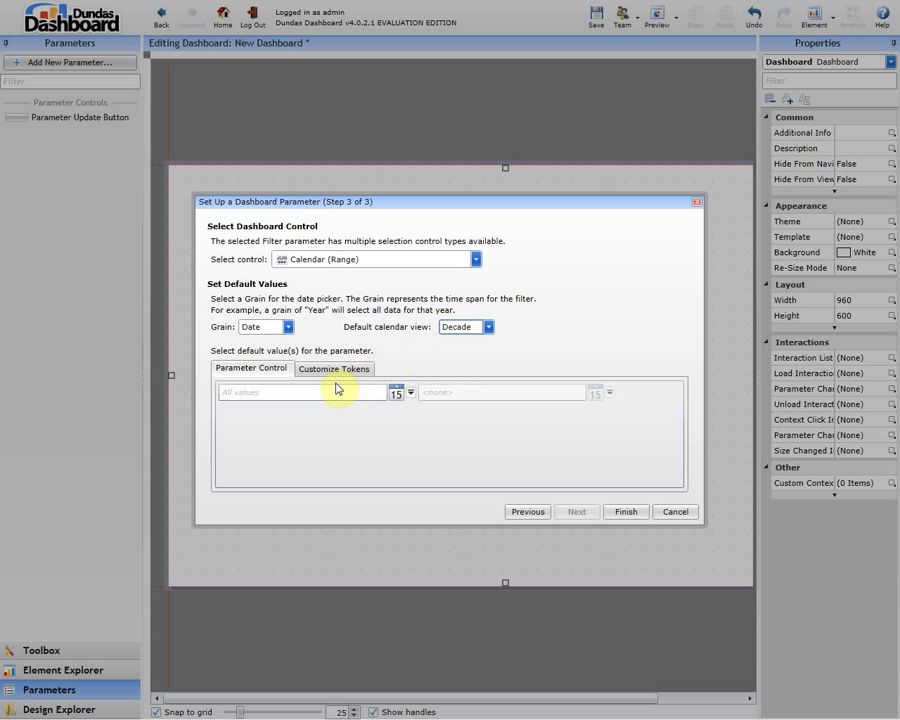
pyautogui.click(410, 394)
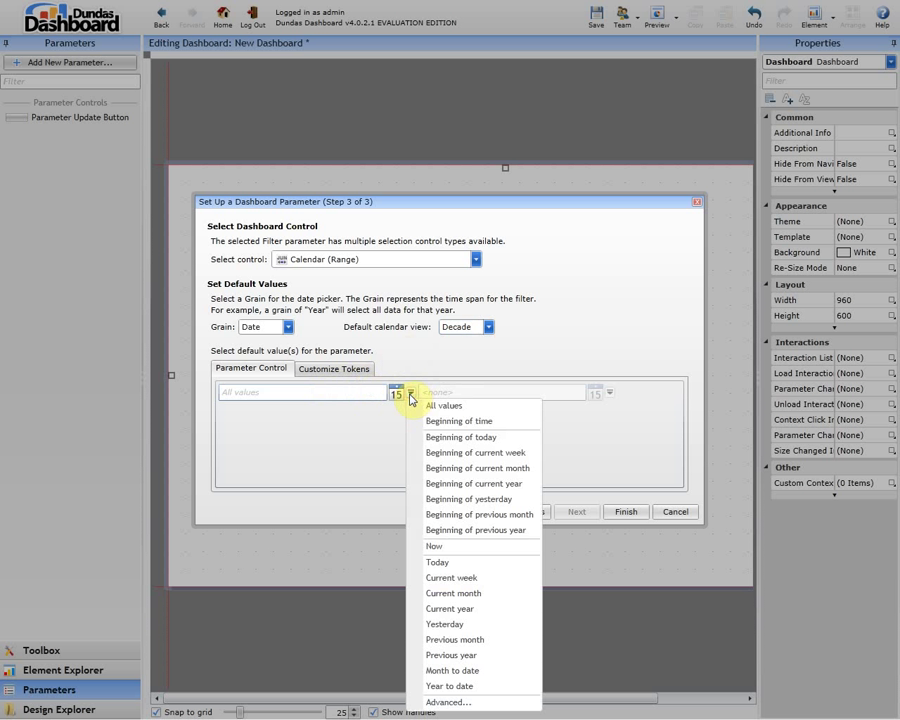
pyautogui.click(449, 488)
pyautogui.click(609, 393)
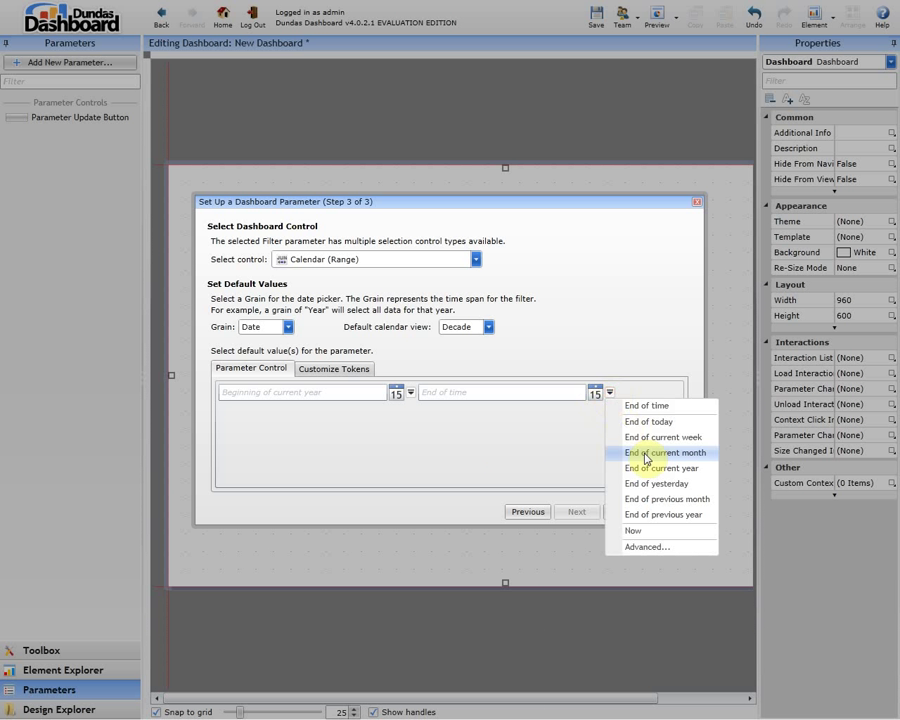
pyautogui.click(648, 467)
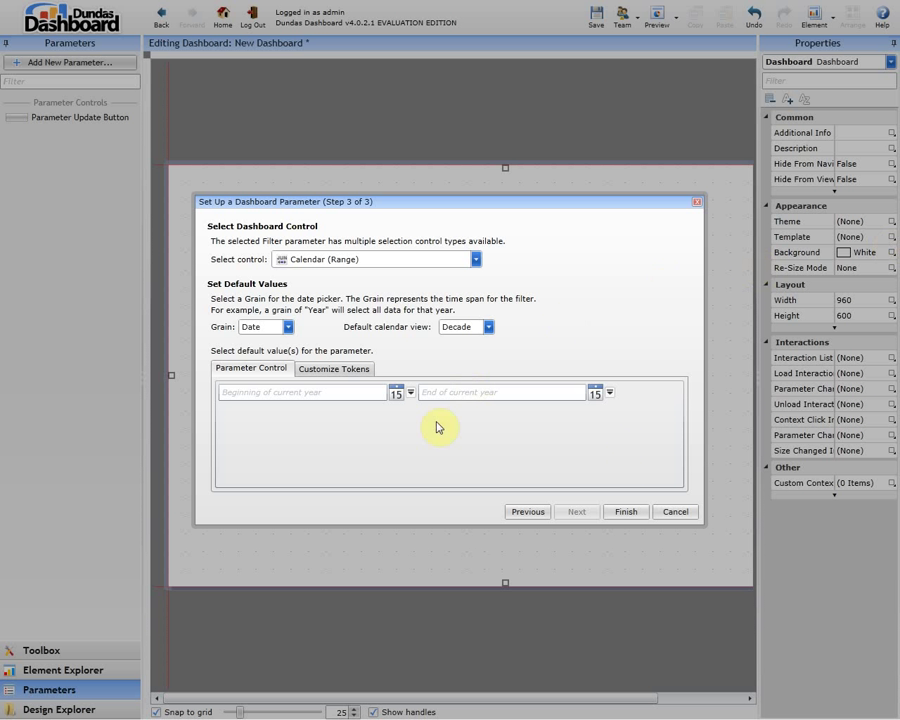
# Step: Finish the Date parameter and place its range picker above the bar chart
pyautogui.click(399, 400)
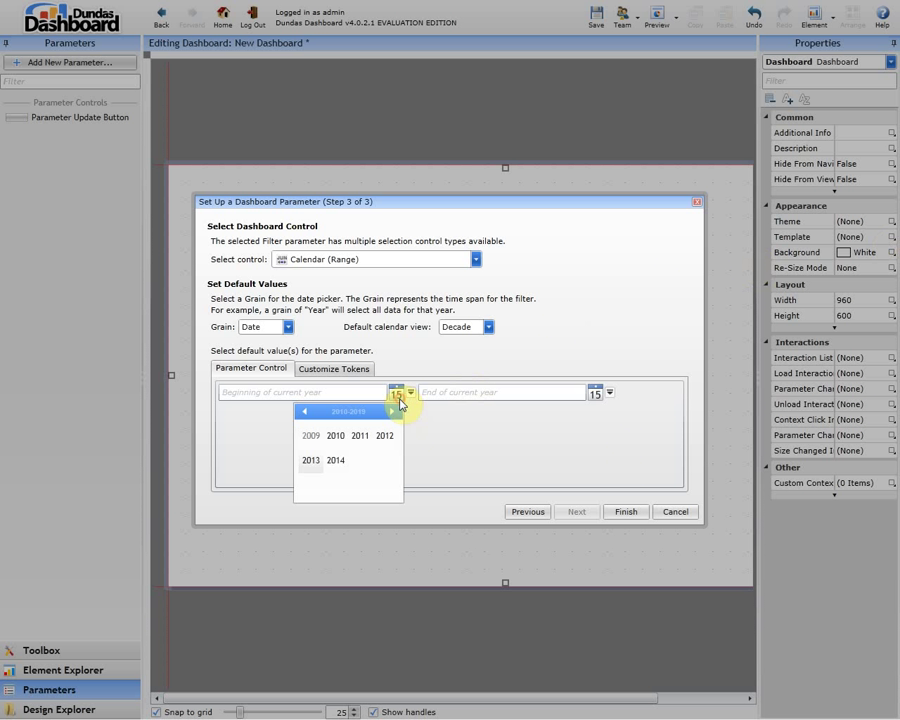
pyautogui.click(310, 461)
pyautogui.click(316, 442)
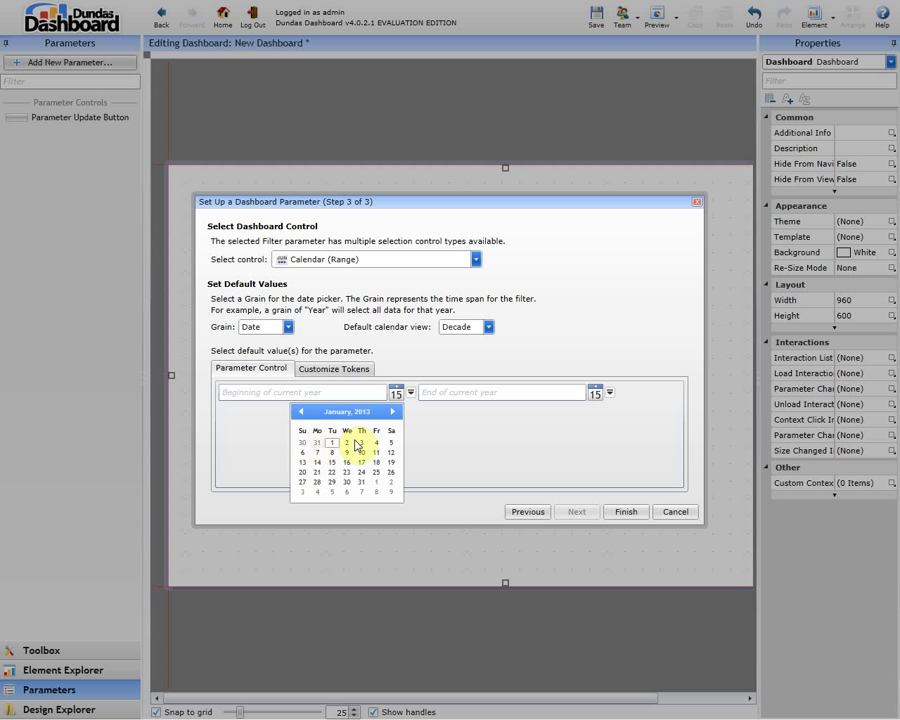
pyautogui.click(456, 431)
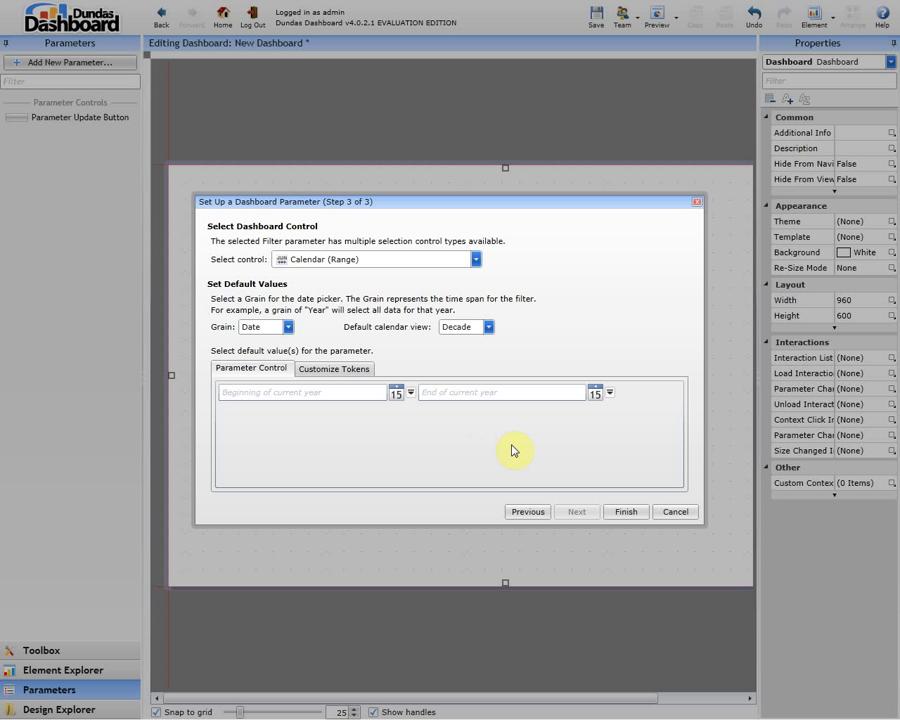
pyautogui.click(620, 511)
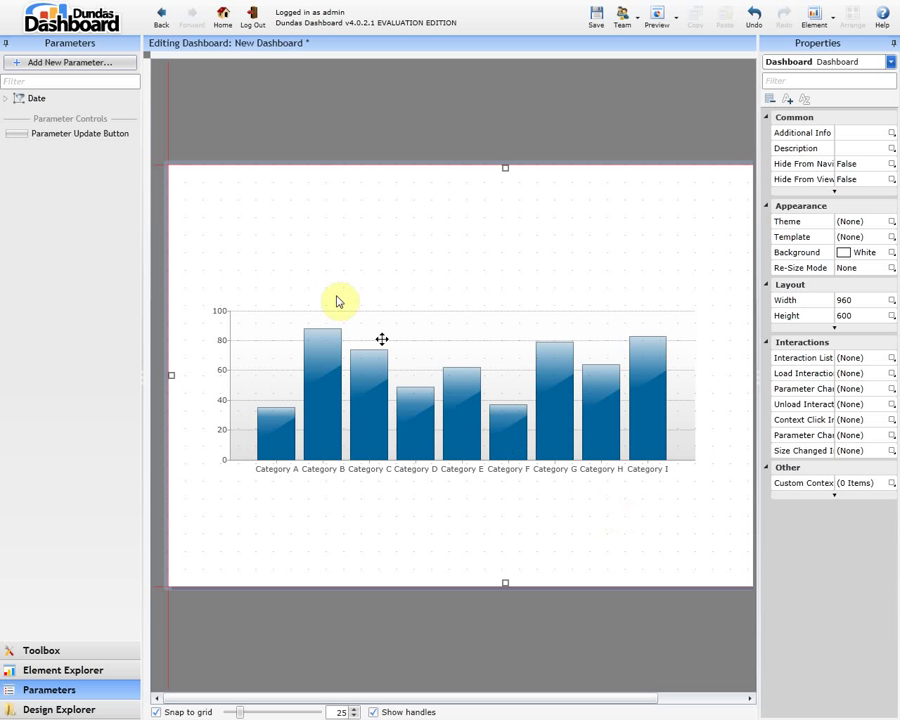
pyautogui.moveTo(47, 97); pyautogui.dragTo(343, 223)
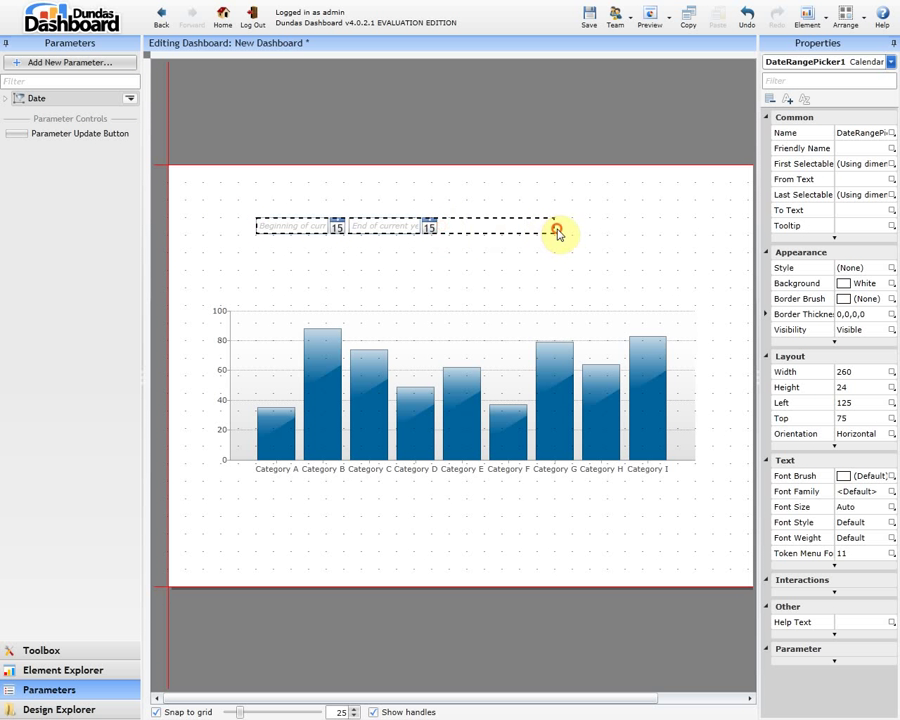
# Step: Save the dashboard and open its preview
pyautogui.click(589, 18)
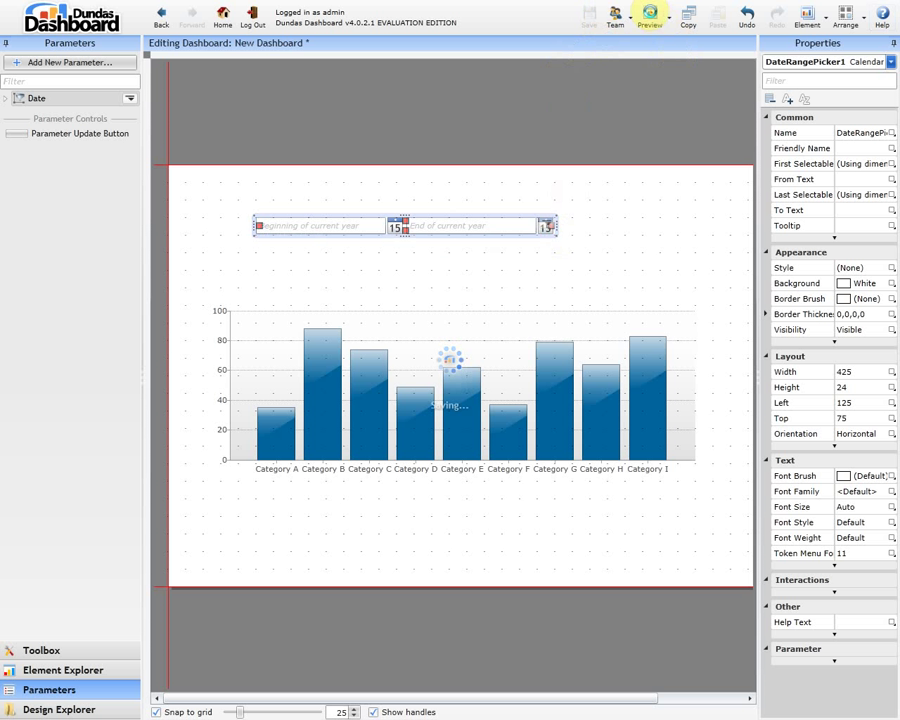
pyautogui.click(649, 16)
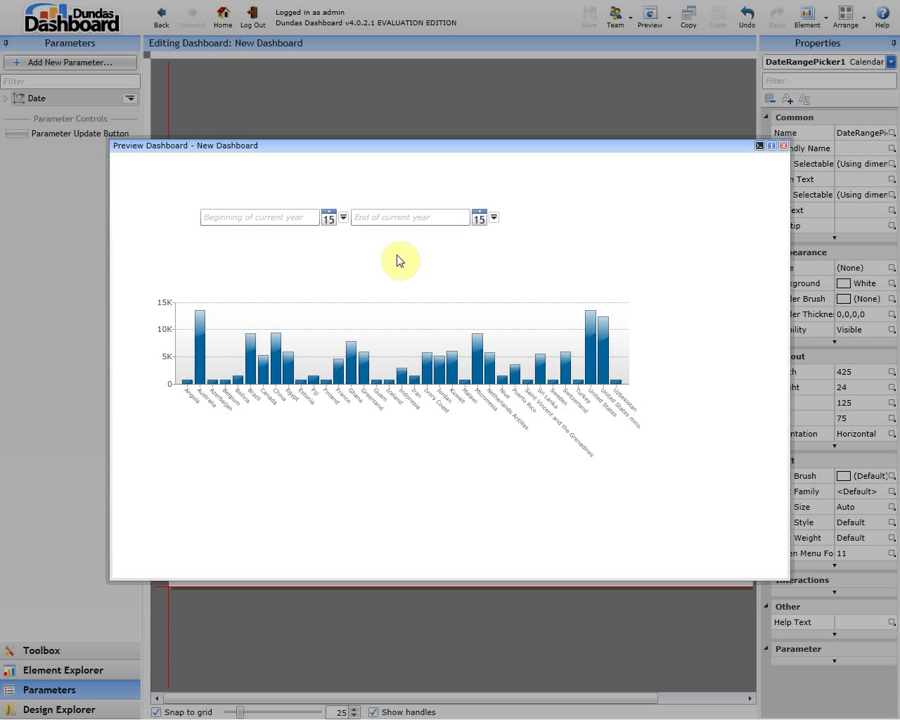
# Step: Filter the preview to 1/1/2013 through 1/31/2013, then close the preview
pyautogui.click(322, 219)
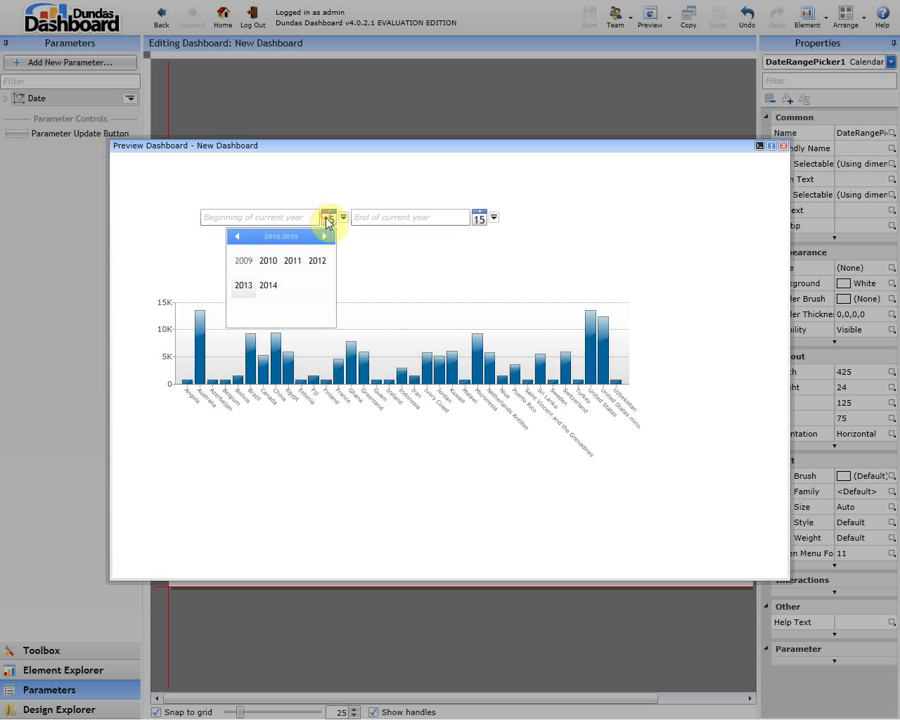
pyautogui.click(240, 284)
pyautogui.click(242, 261)
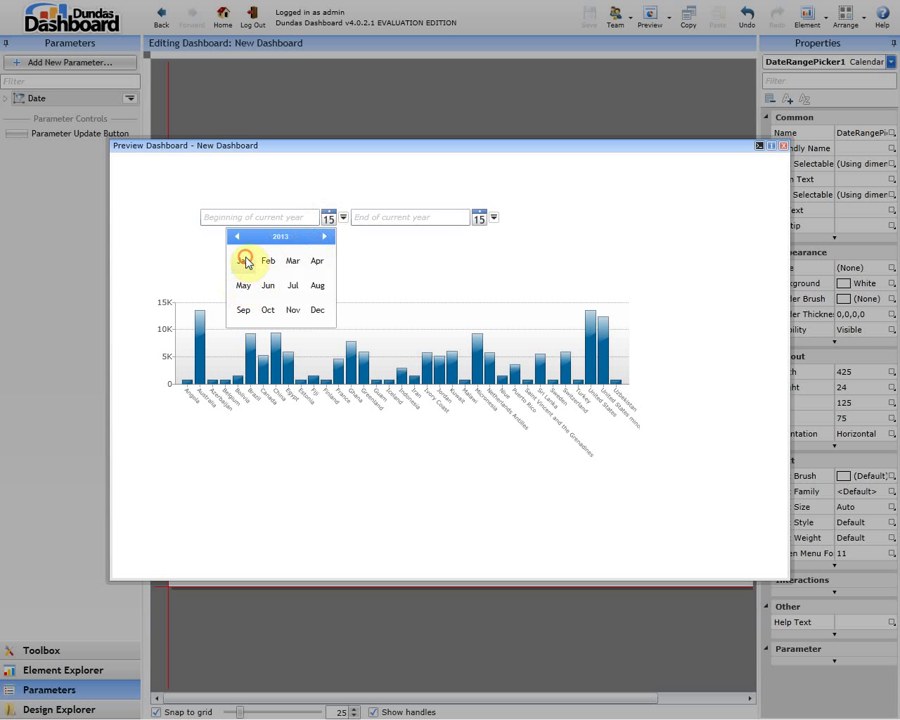
pyautogui.click(266, 270)
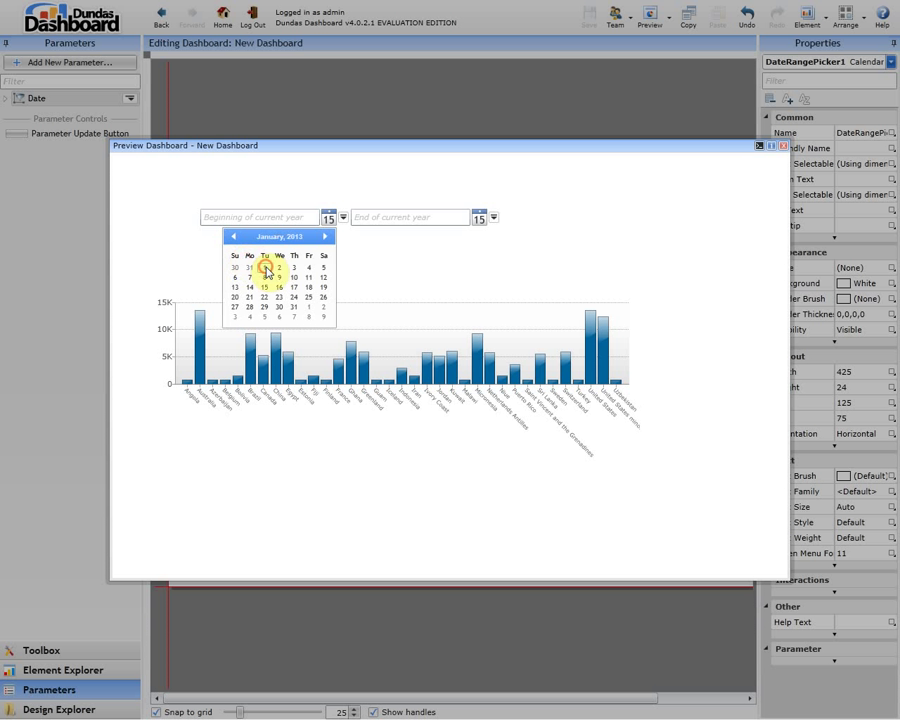
pyautogui.click(480, 219)
pyautogui.click(394, 285)
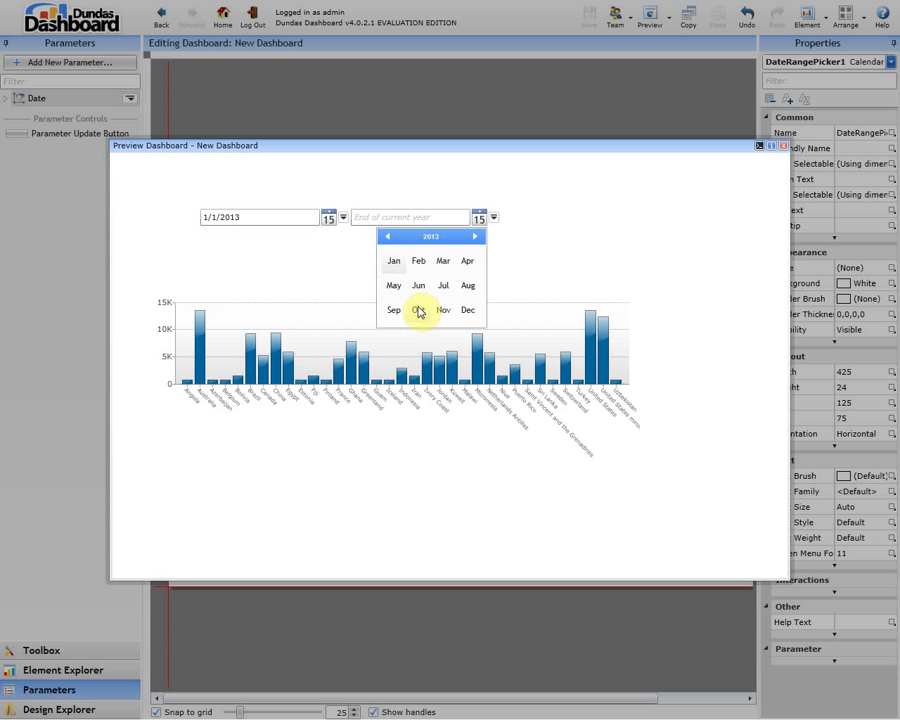
pyautogui.click(392, 285)
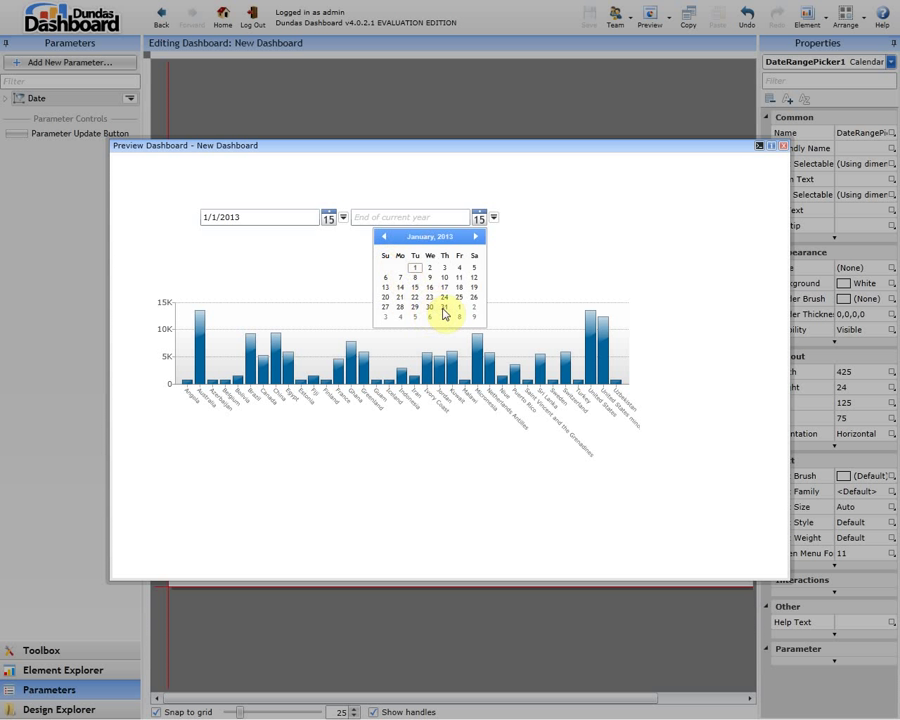
pyautogui.click(444, 308)
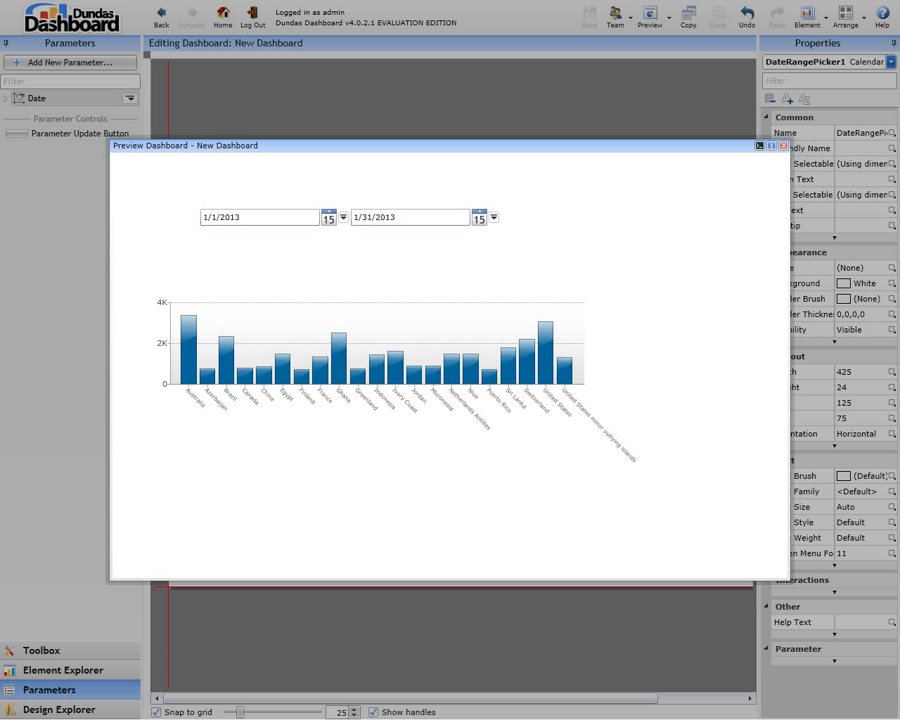
pyautogui.press('Escape')
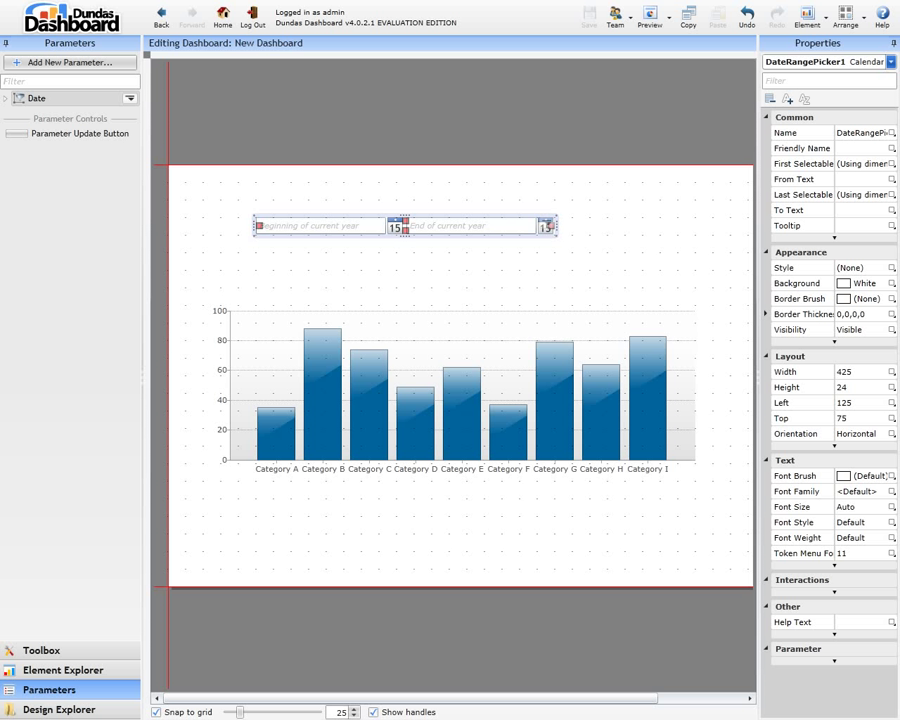
# Step: Add a Filter parameter named 'Group' using the Revenue_by_Country dataset
pyautogui.click(115, 62)
pyautogui.click(452, 226)
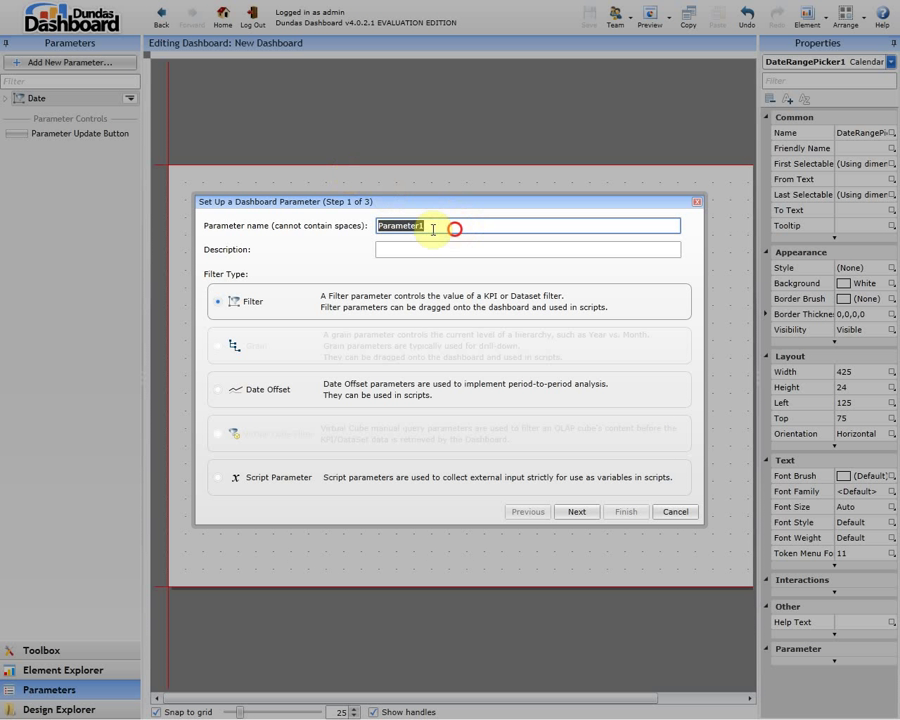
pyautogui.write('G')
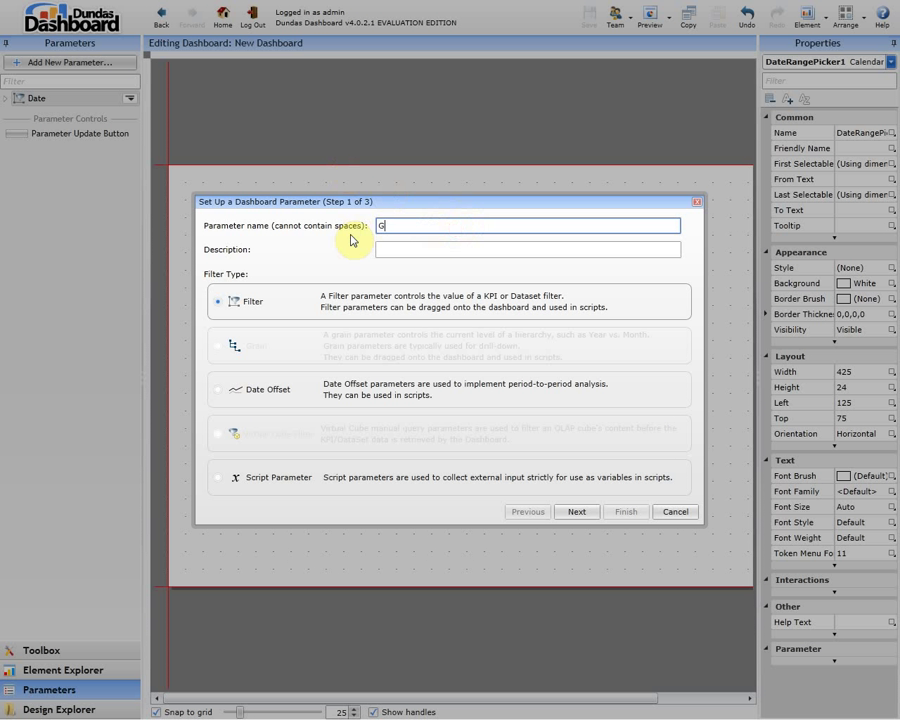
pyautogui.write('roup')
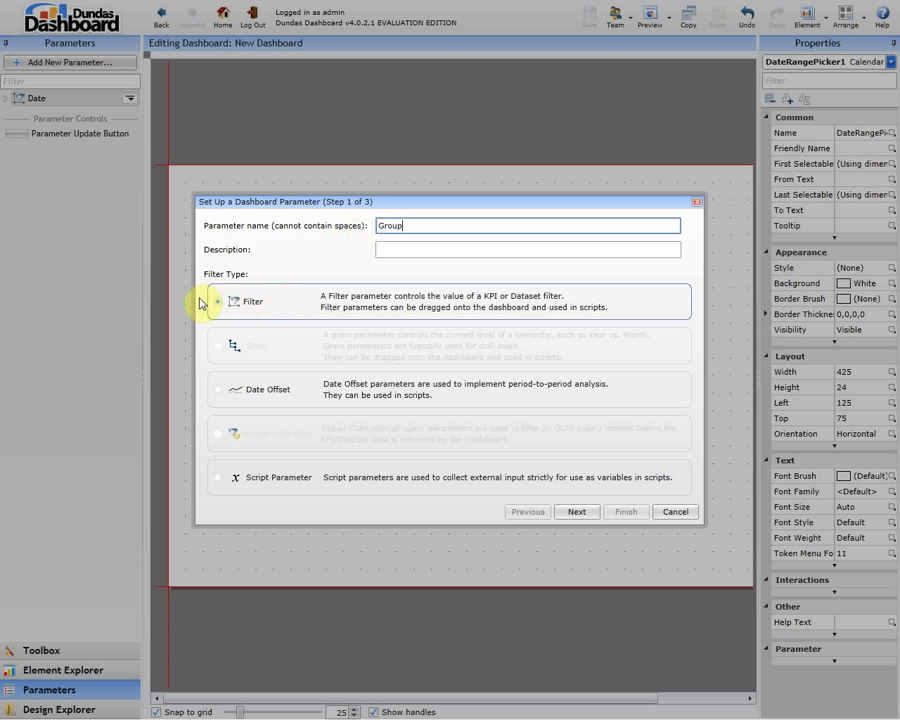
pyautogui.click(586, 514)
pyautogui.click(241, 279)
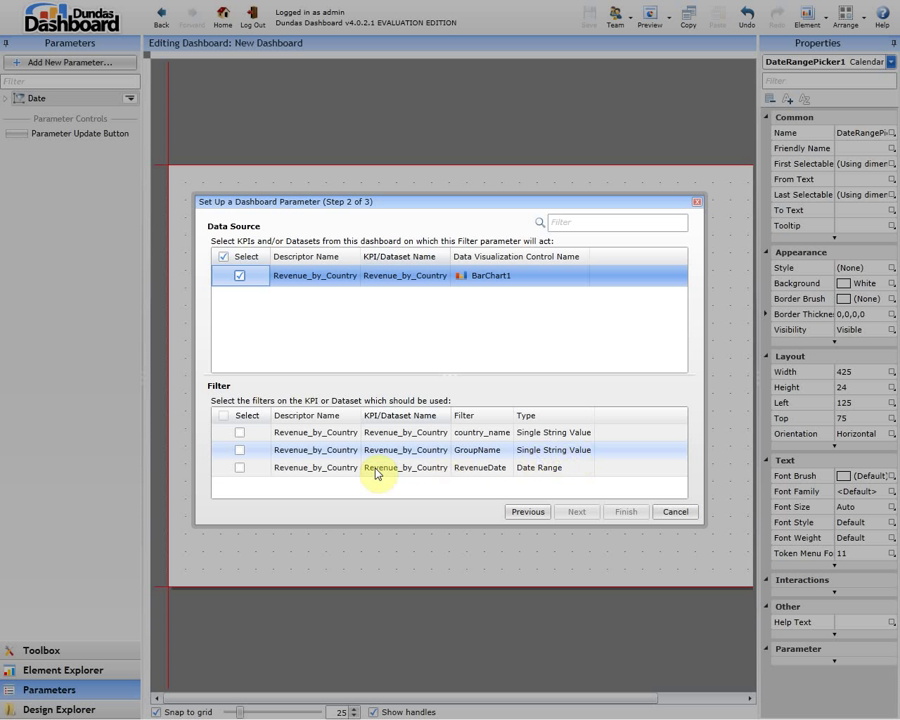
# Step: Filter Group on GroupName with a Drop Down List control defaulting to All values
pyautogui.click(239, 450)
pyautogui.click(577, 511)
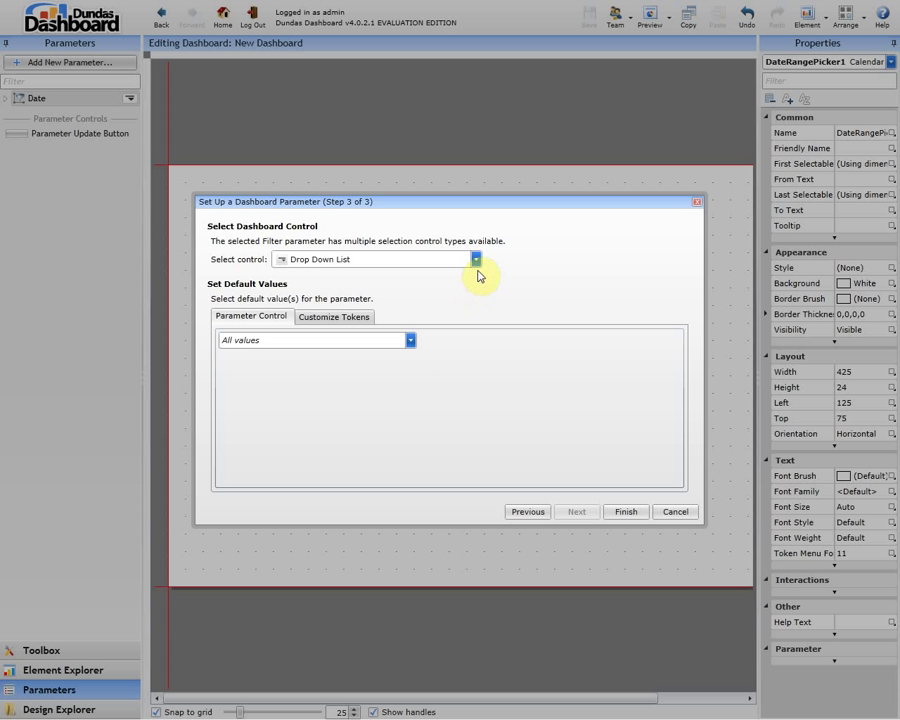
pyautogui.click(477, 264)
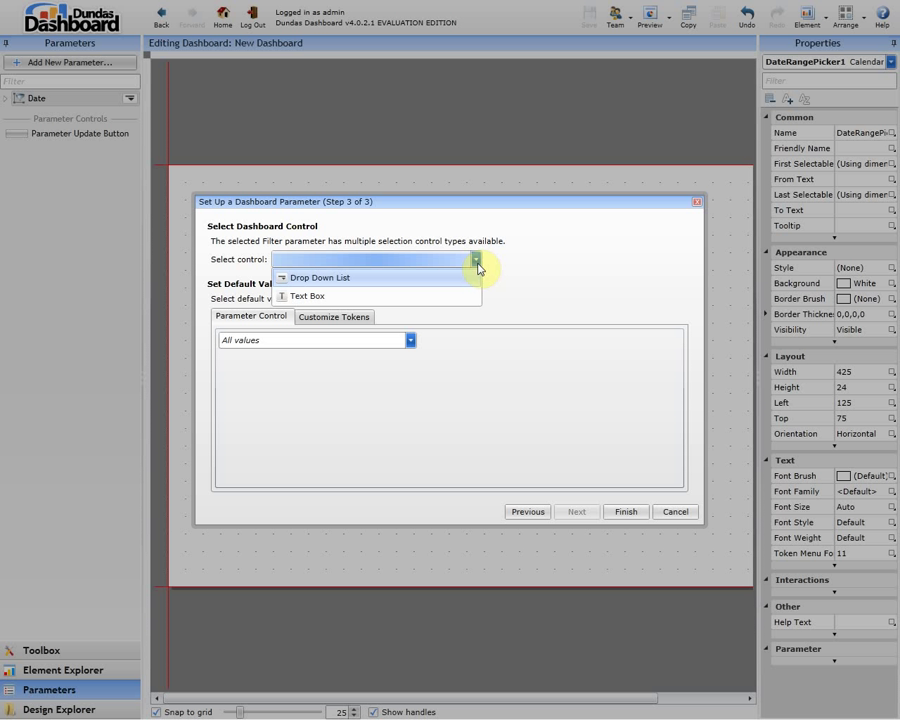
pyautogui.click(416, 277)
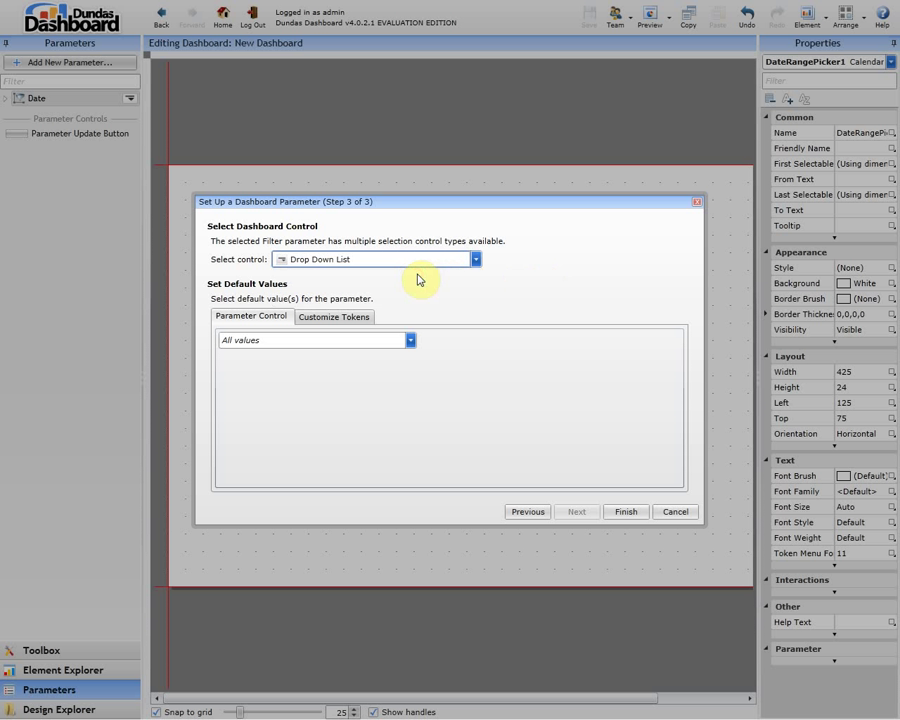
pyautogui.click(410, 341)
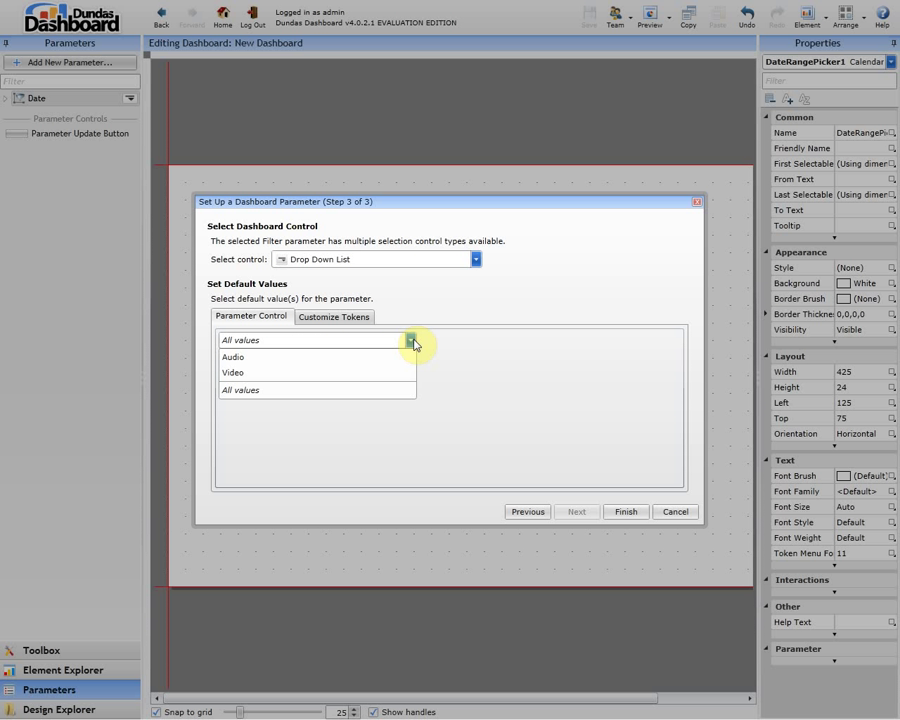
pyautogui.click(368, 390)
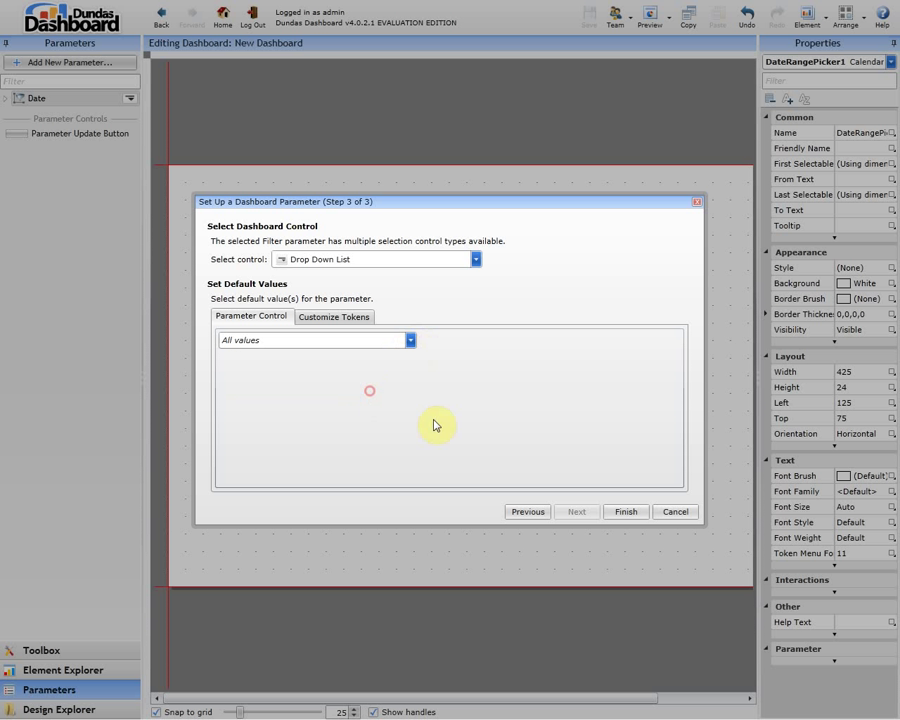
pyautogui.click(625, 513)
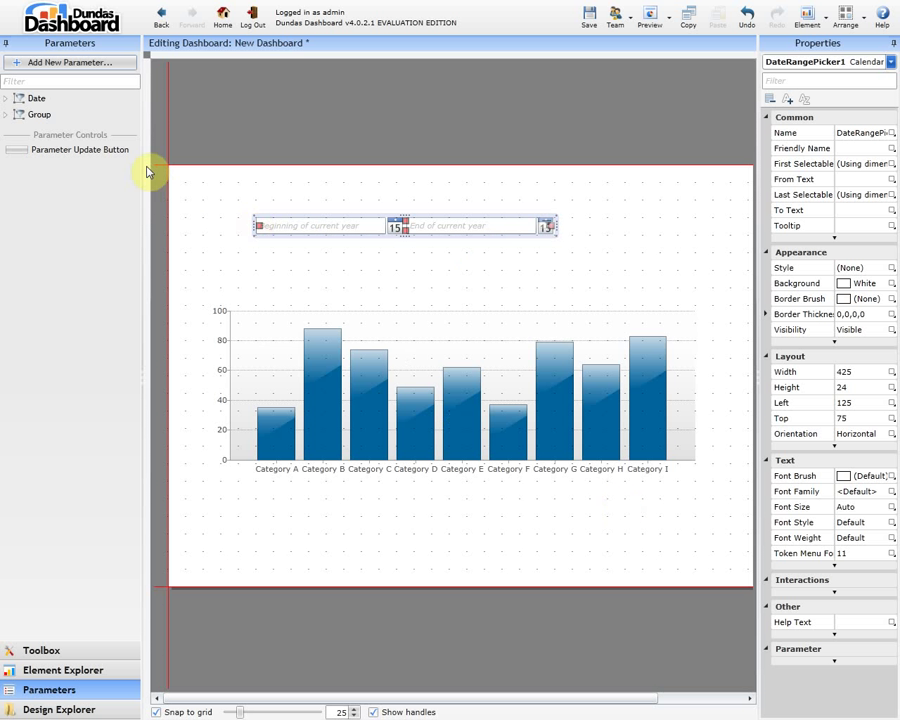
# Step: Place the Group drop-down control to the right of the date range picker
pyautogui.moveTo(118, 114); pyautogui.dragTo(650, 228)
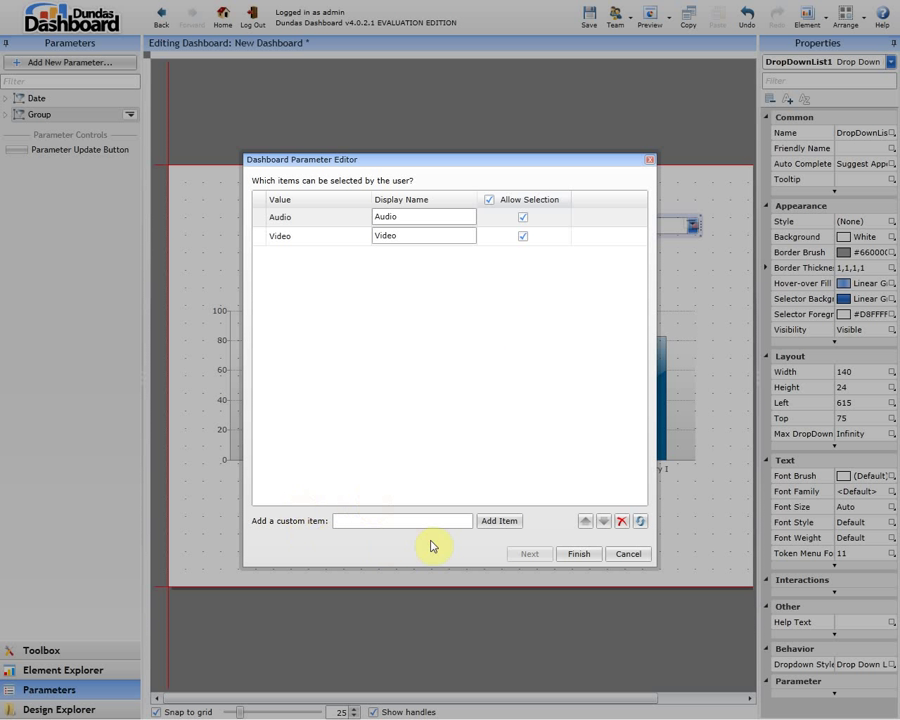
# Step: Accept Audio and Video as the group list items, save the dashboard, and preview it
pyautogui.click(580, 554)
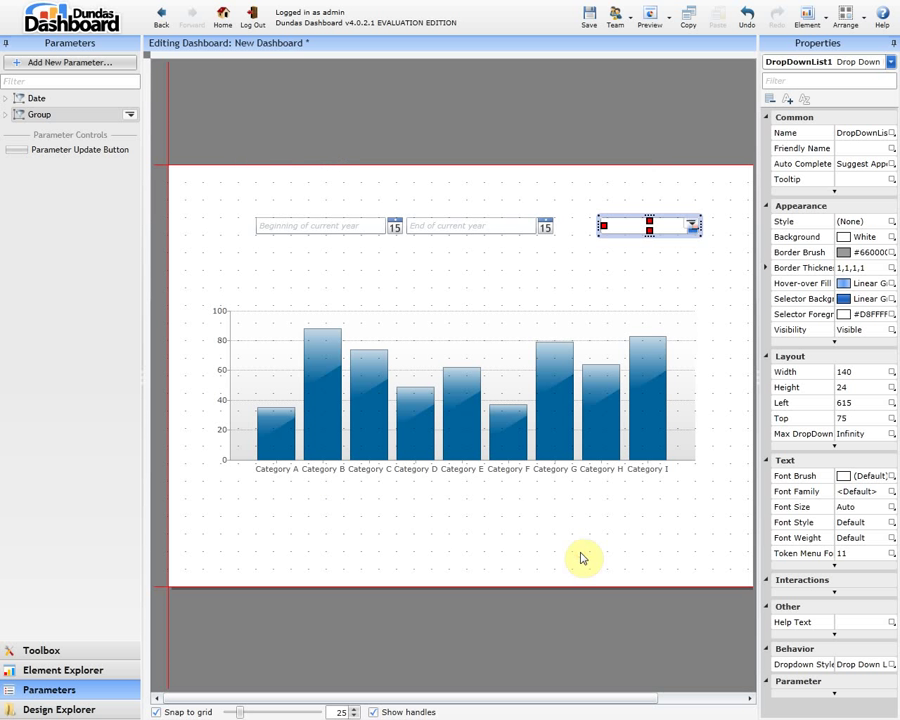
pyautogui.click(588, 18)
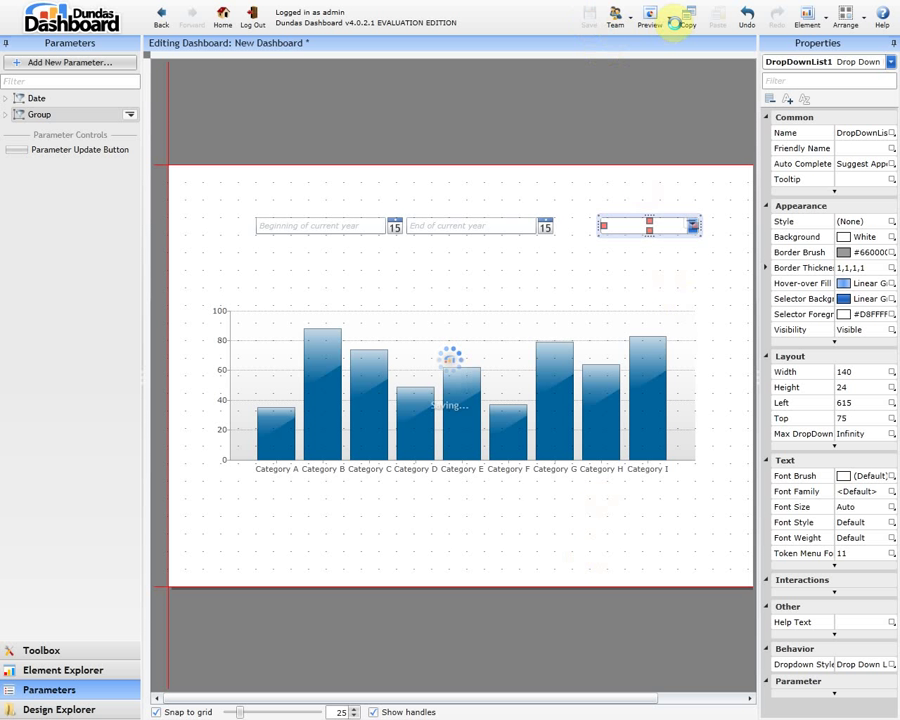
pyautogui.click(650, 19)
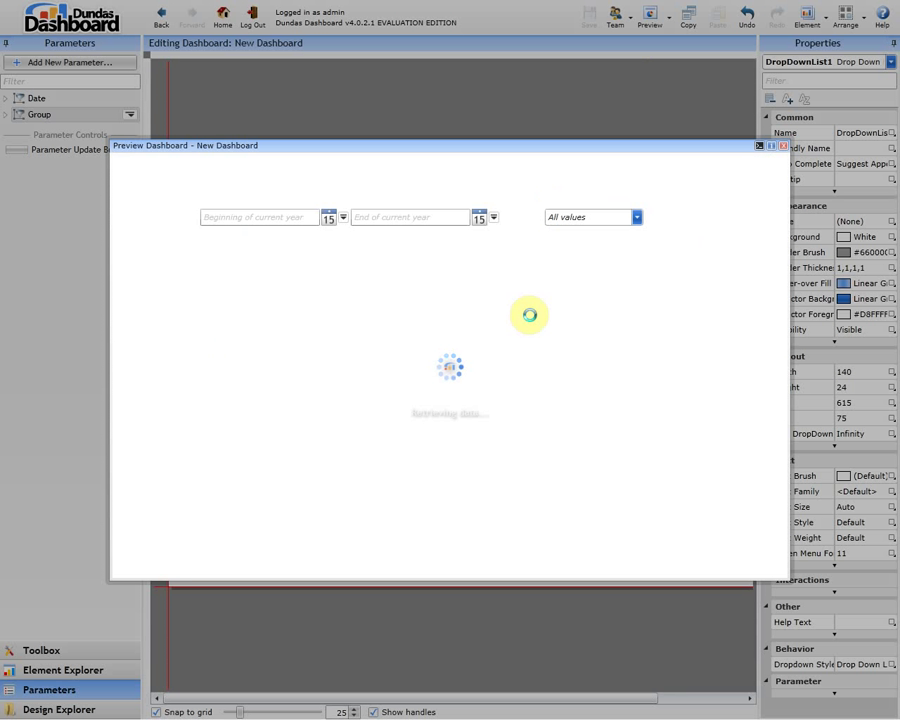
# Step: In the preview, filter the chart to the Audio group, then the Video group
pyautogui.click(580, 218)
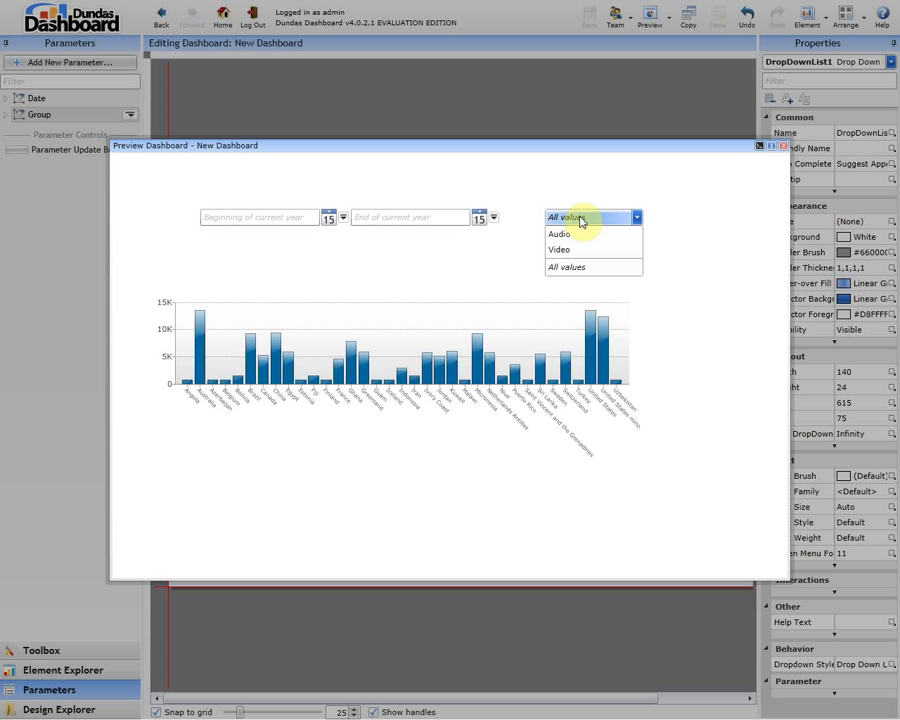
pyautogui.click(574, 233)
pyautogui.click(584, 217)
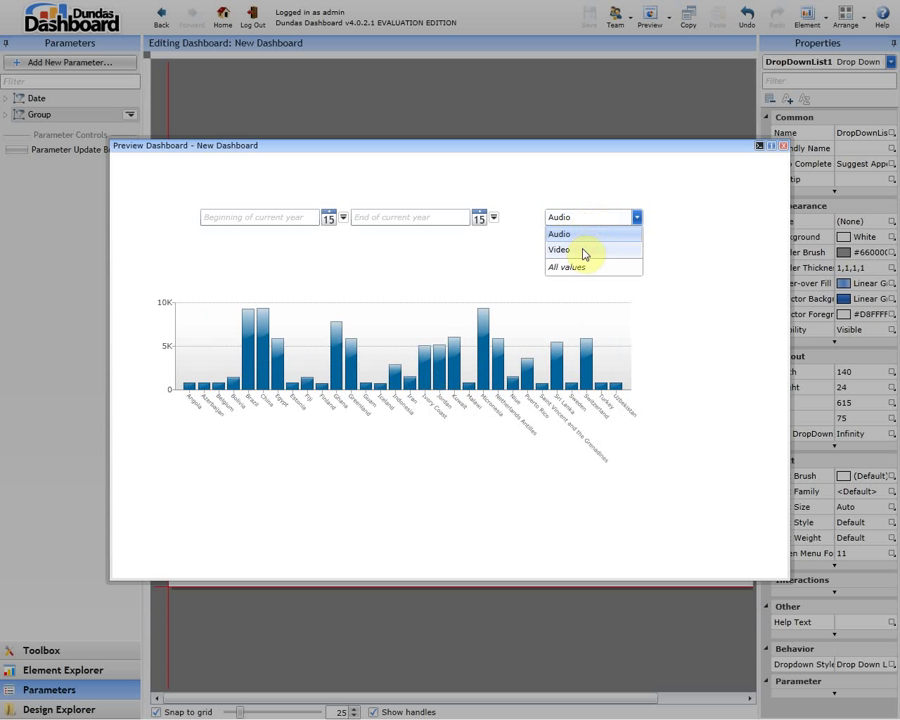
pyautogui.click(584, 250)
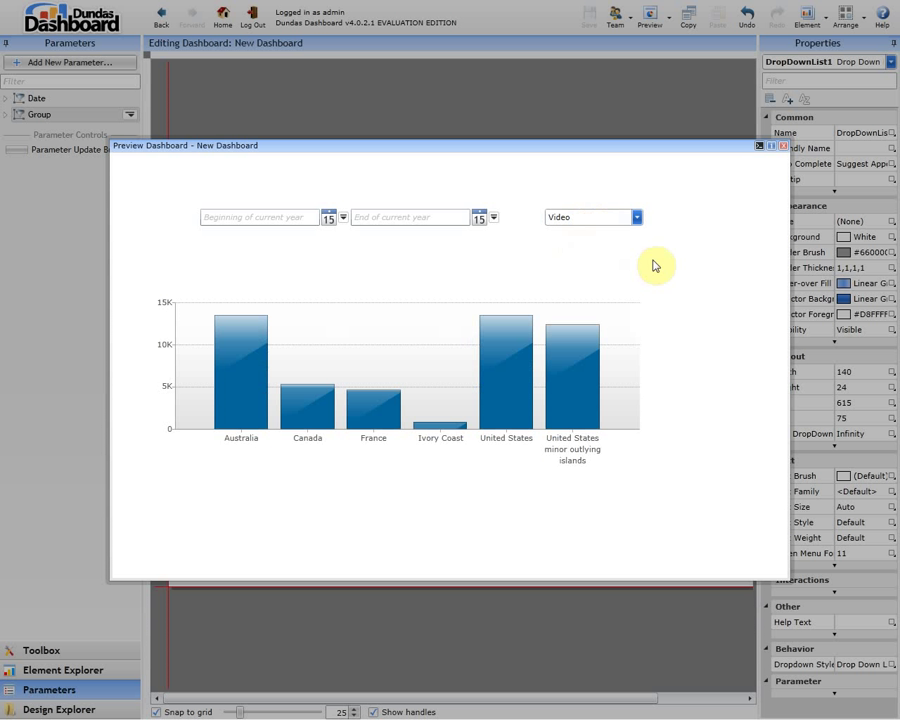